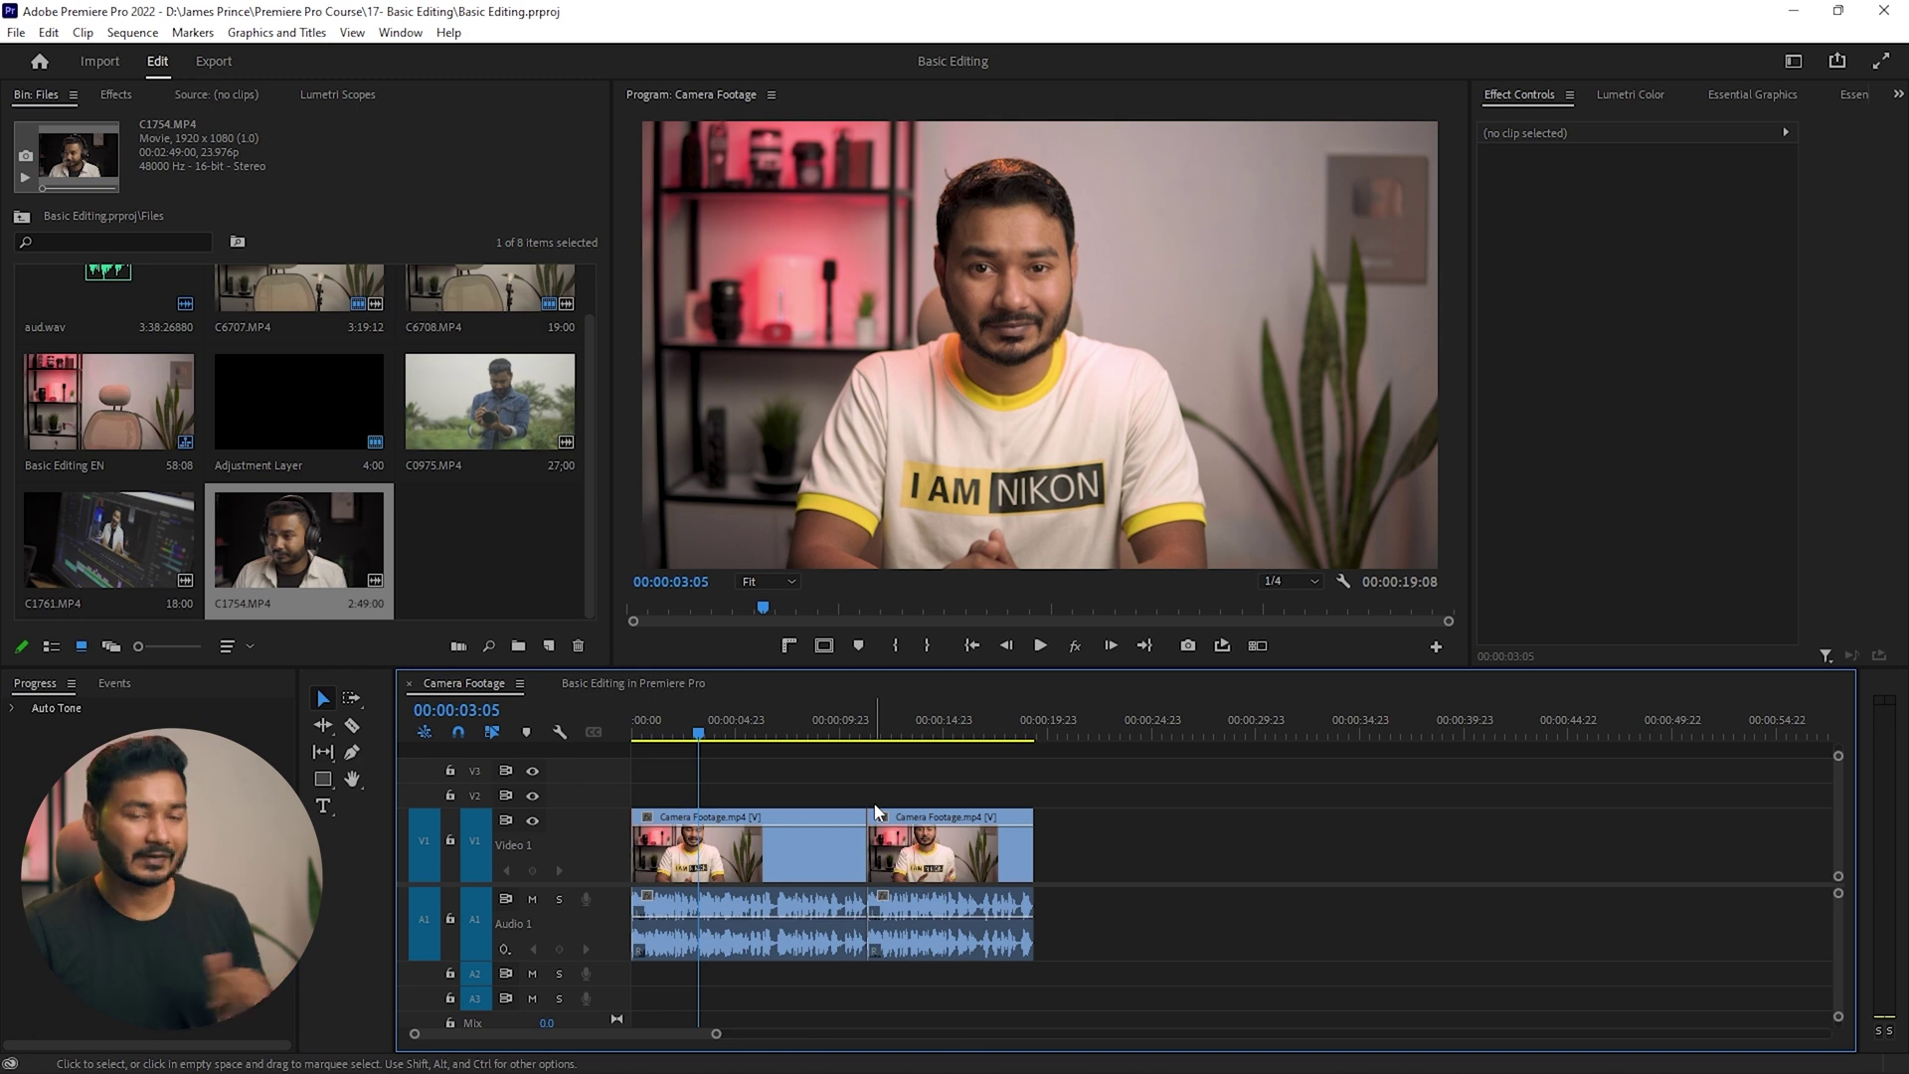
# Step: Select the first Camera Footage clip on V1 and move the playhead to 00:00:02:10
pyautogui.click(861, 830)
pyautogui.click(684, 732)
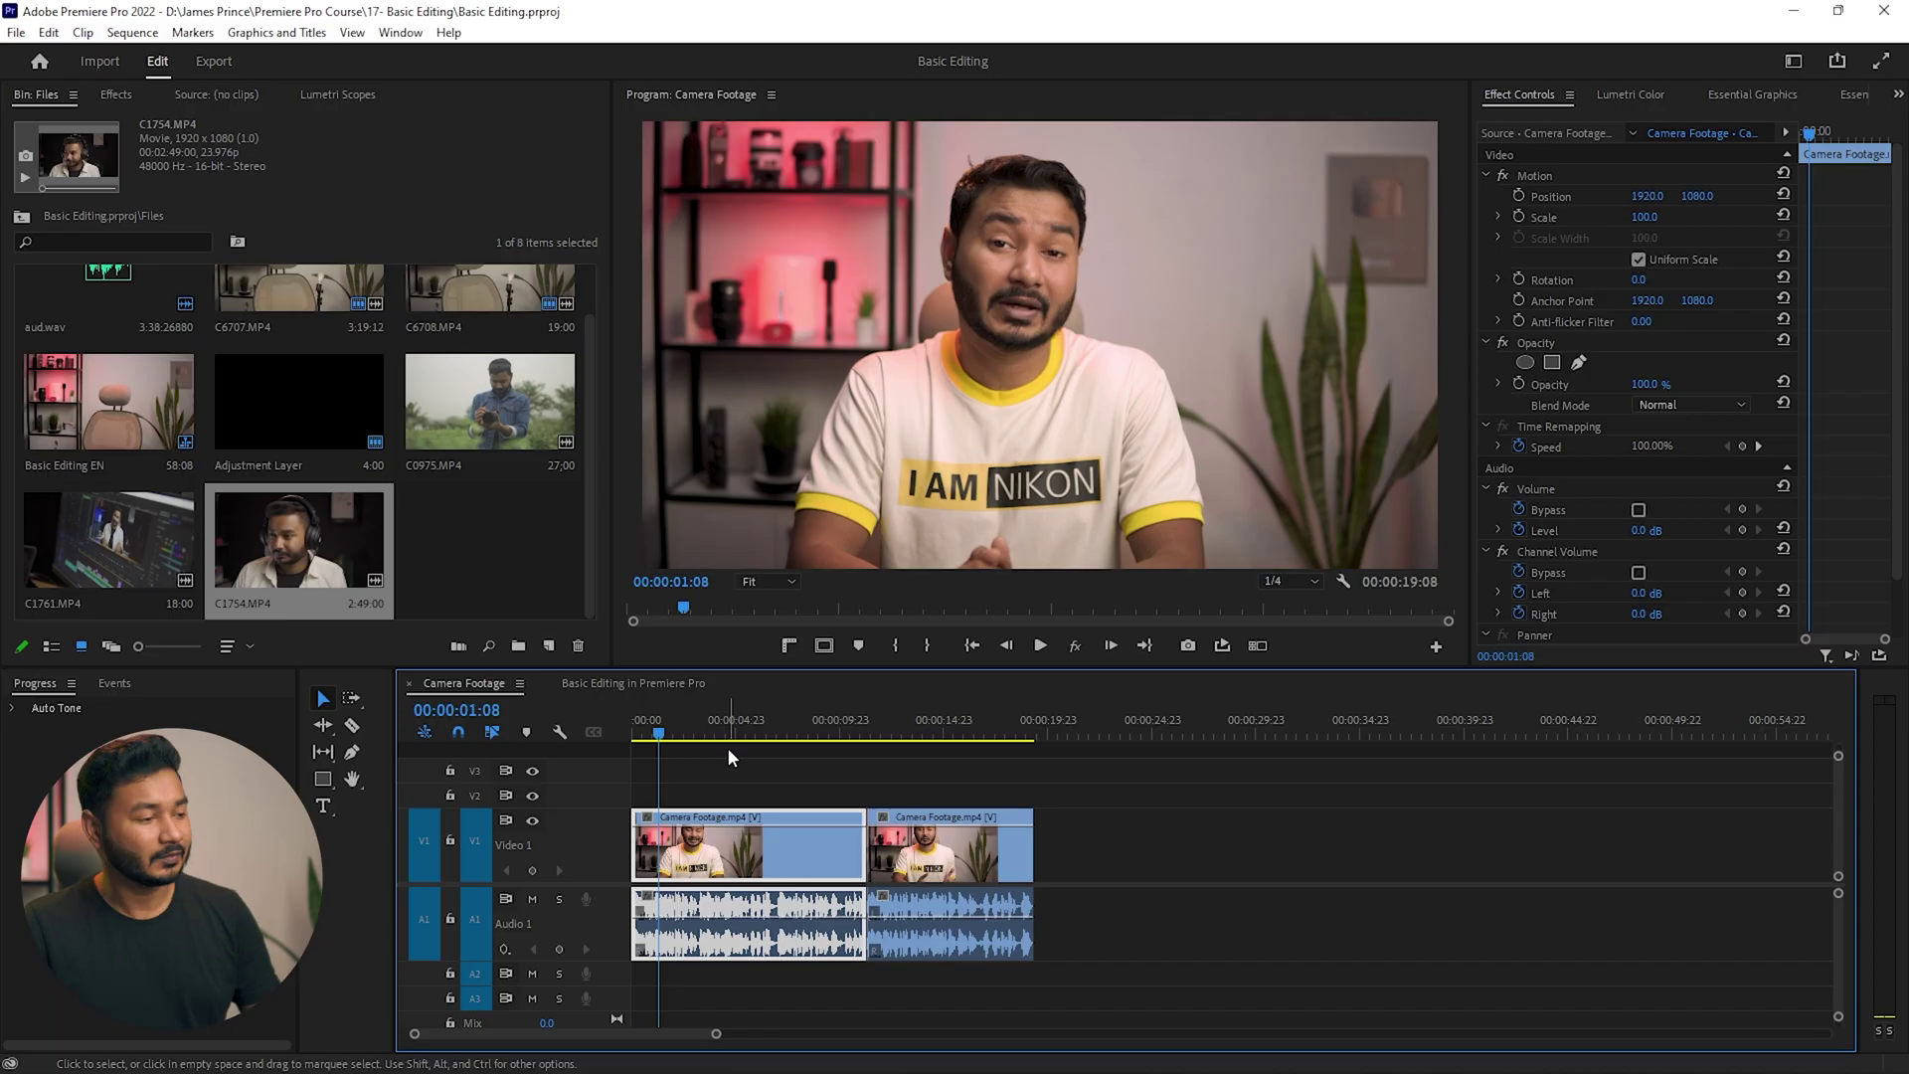
# Step: Play the sequence from the start, then park the playhead at 00:00:01:03
pyautogui.press('Home')
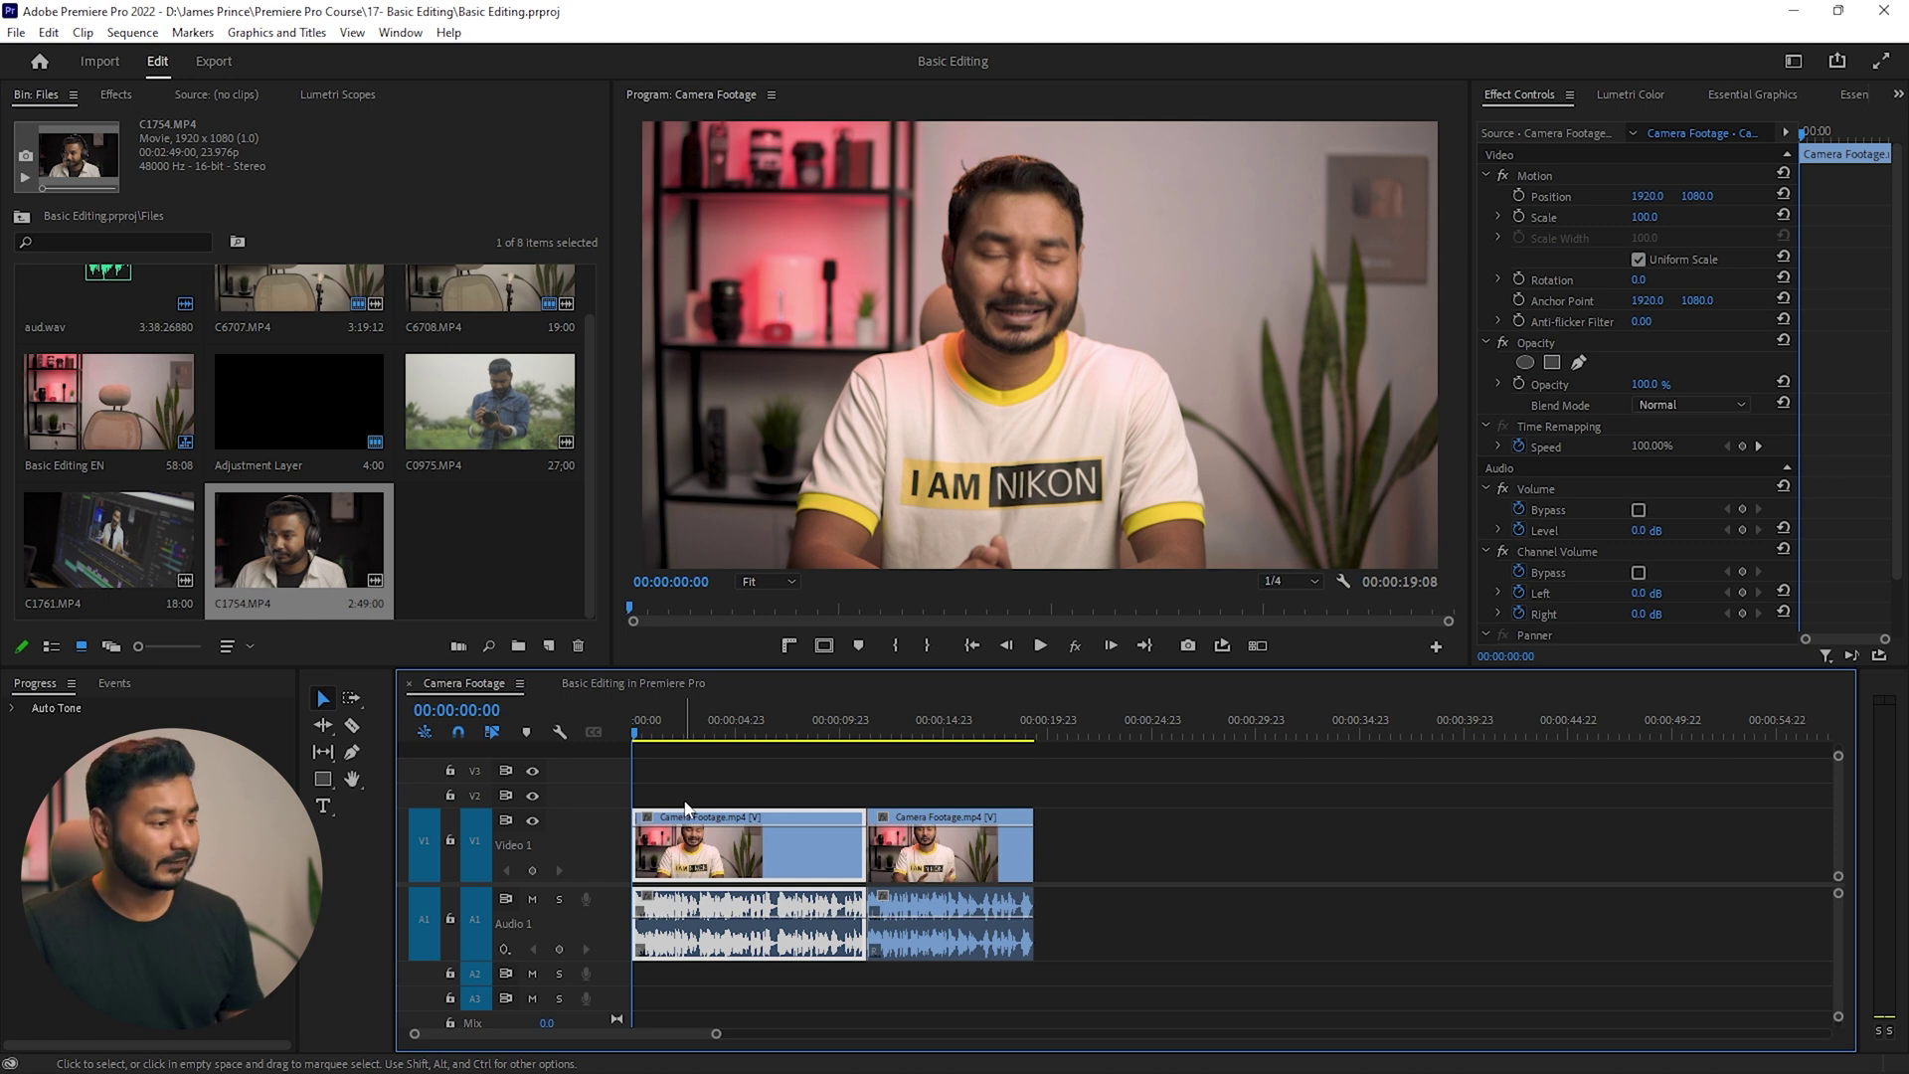
pyautogui.press('space')
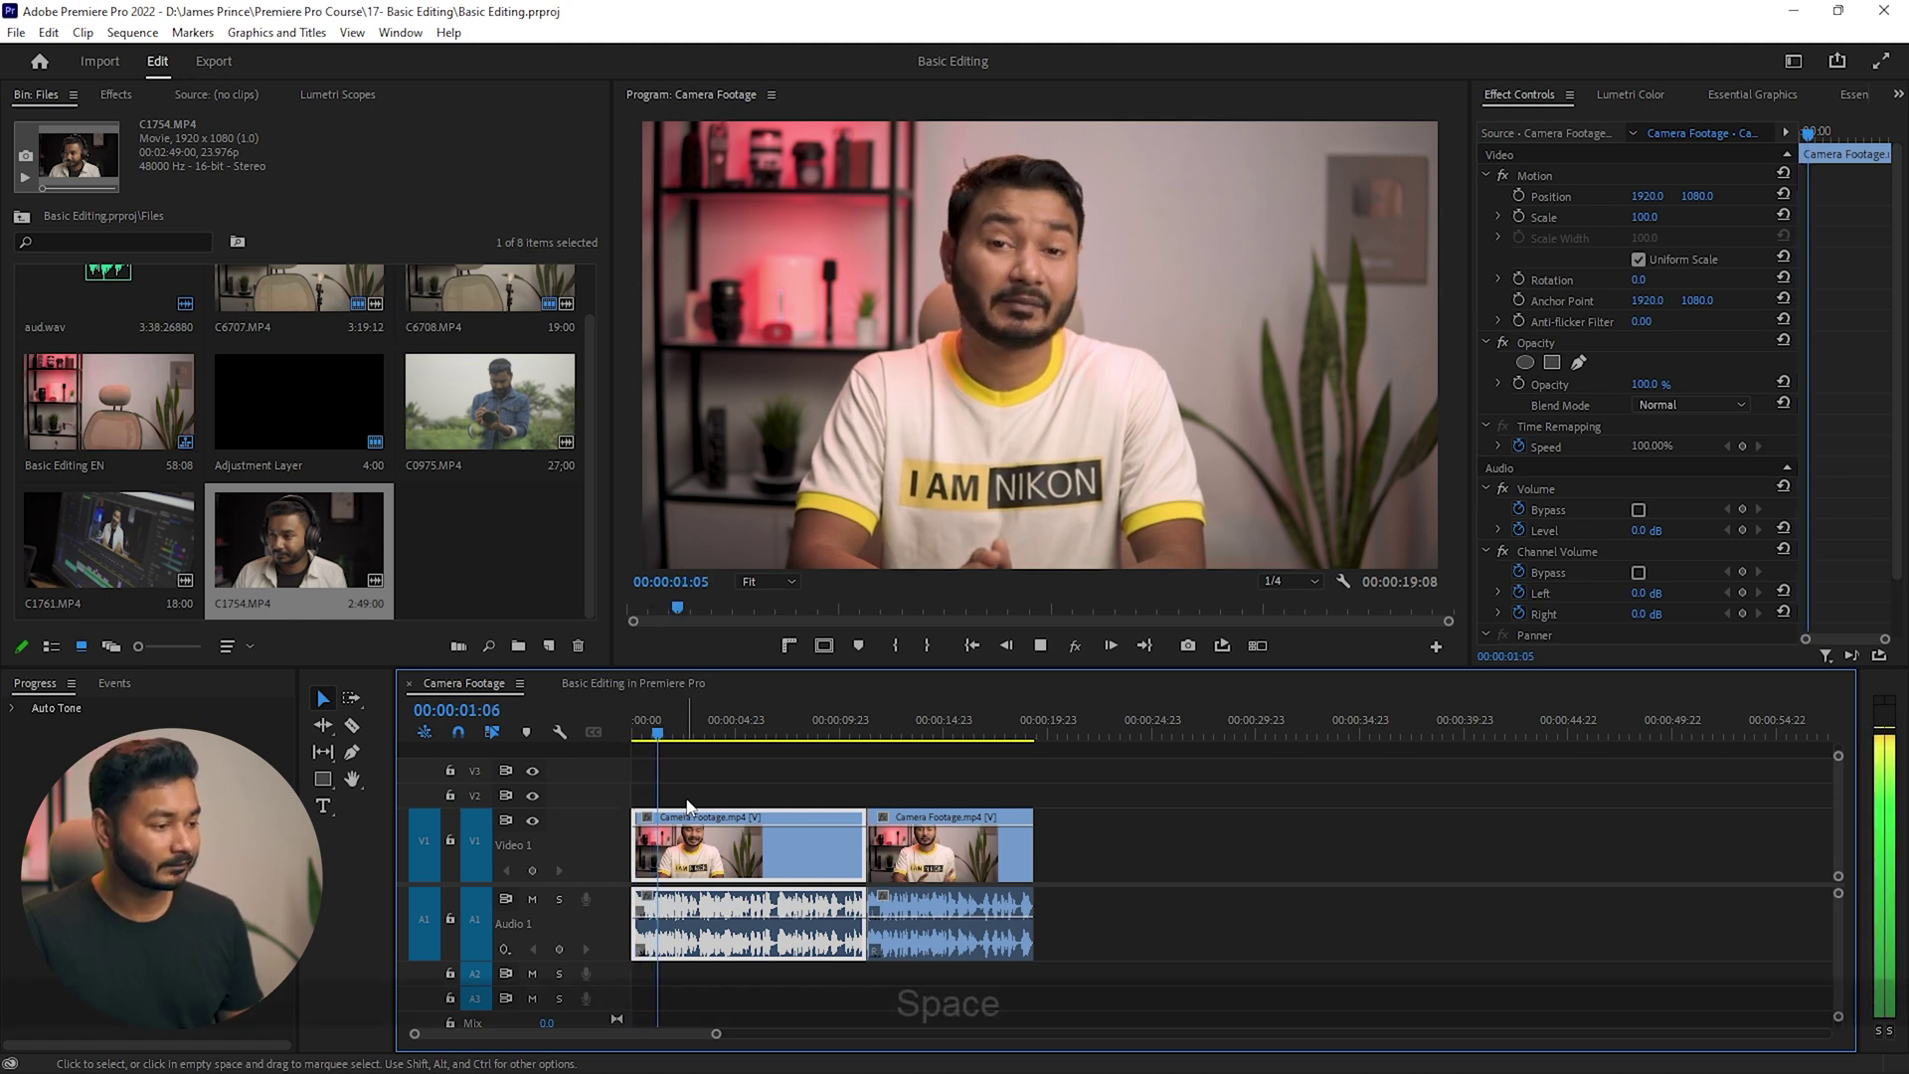
pyautogui.press('space')
pyautogui.moveTo(672, 731); pyautogui.dragTo(657, 730)
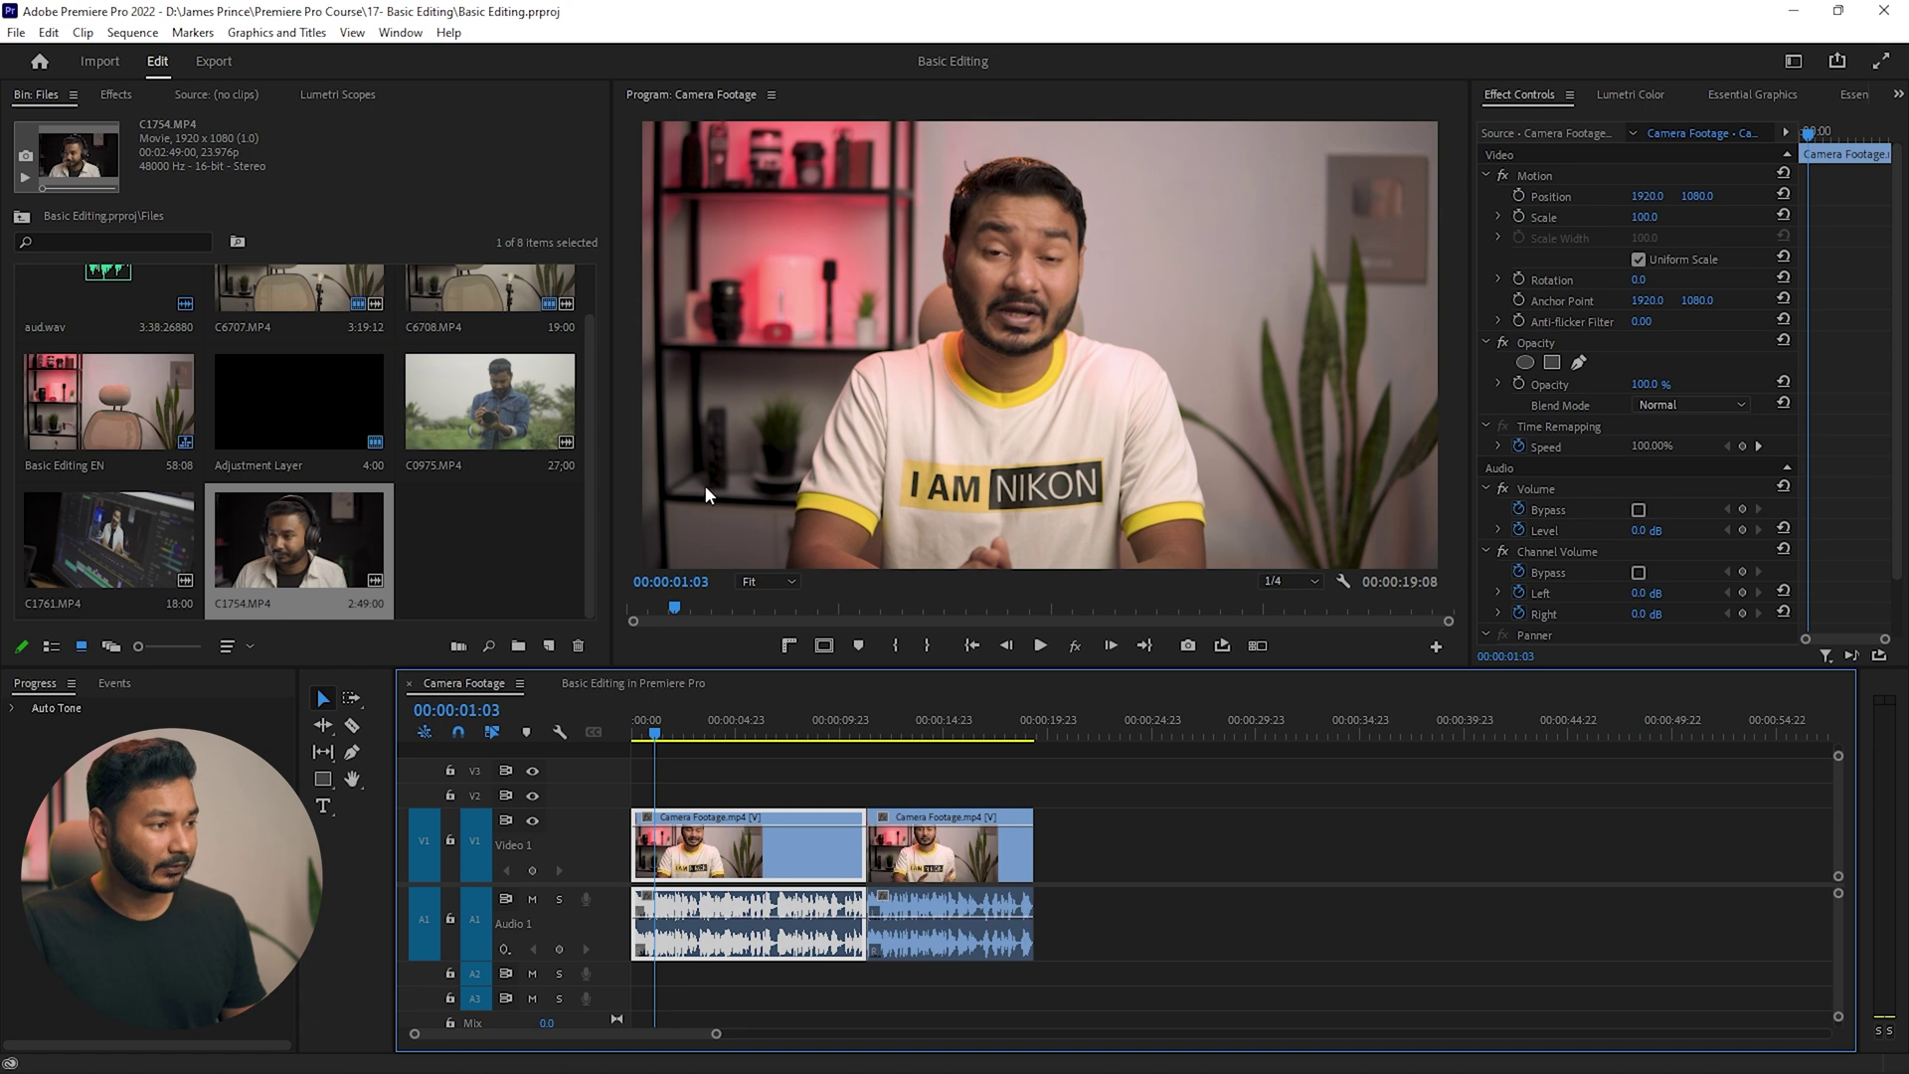
# Step: Load C0975.MP4 from the bin into the Source Monitor and scrub for a start point
pyautogui.click(500, 400)
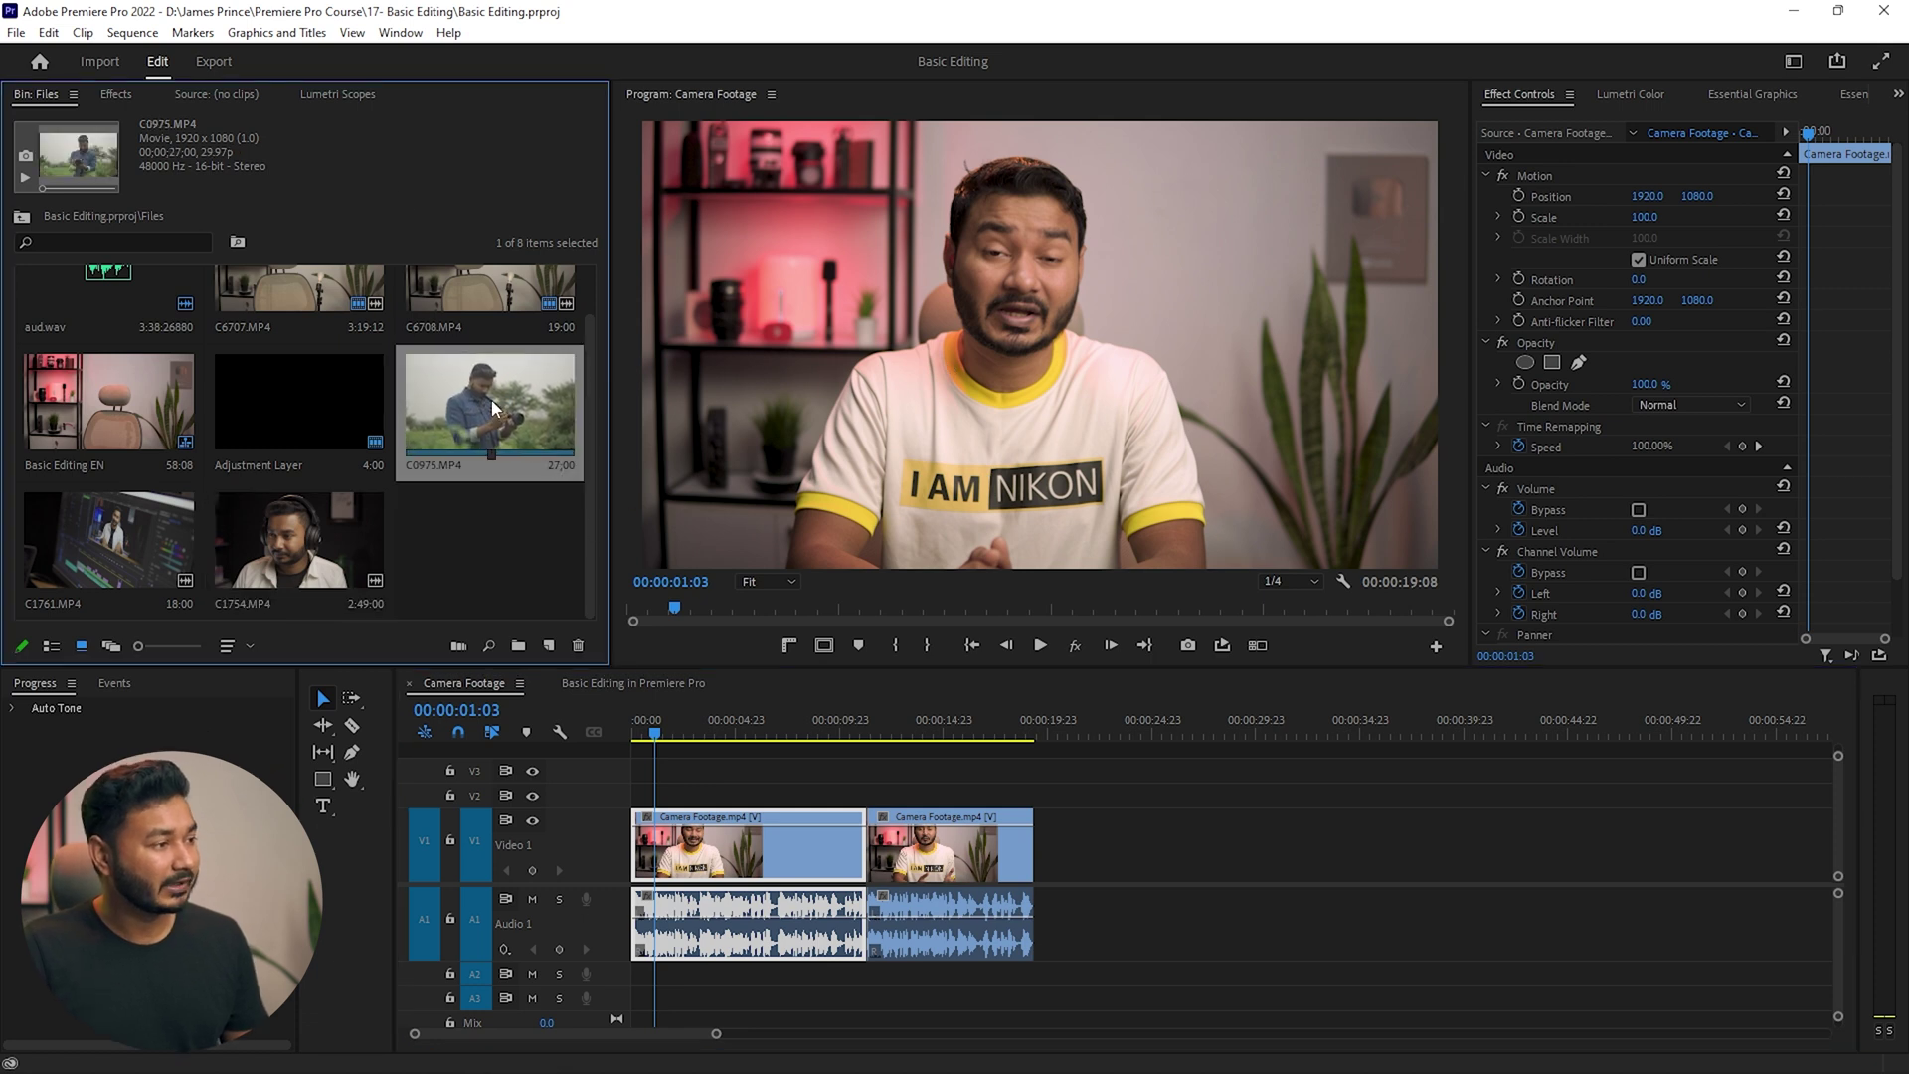
pyautogui.doubleClick(494, 407)
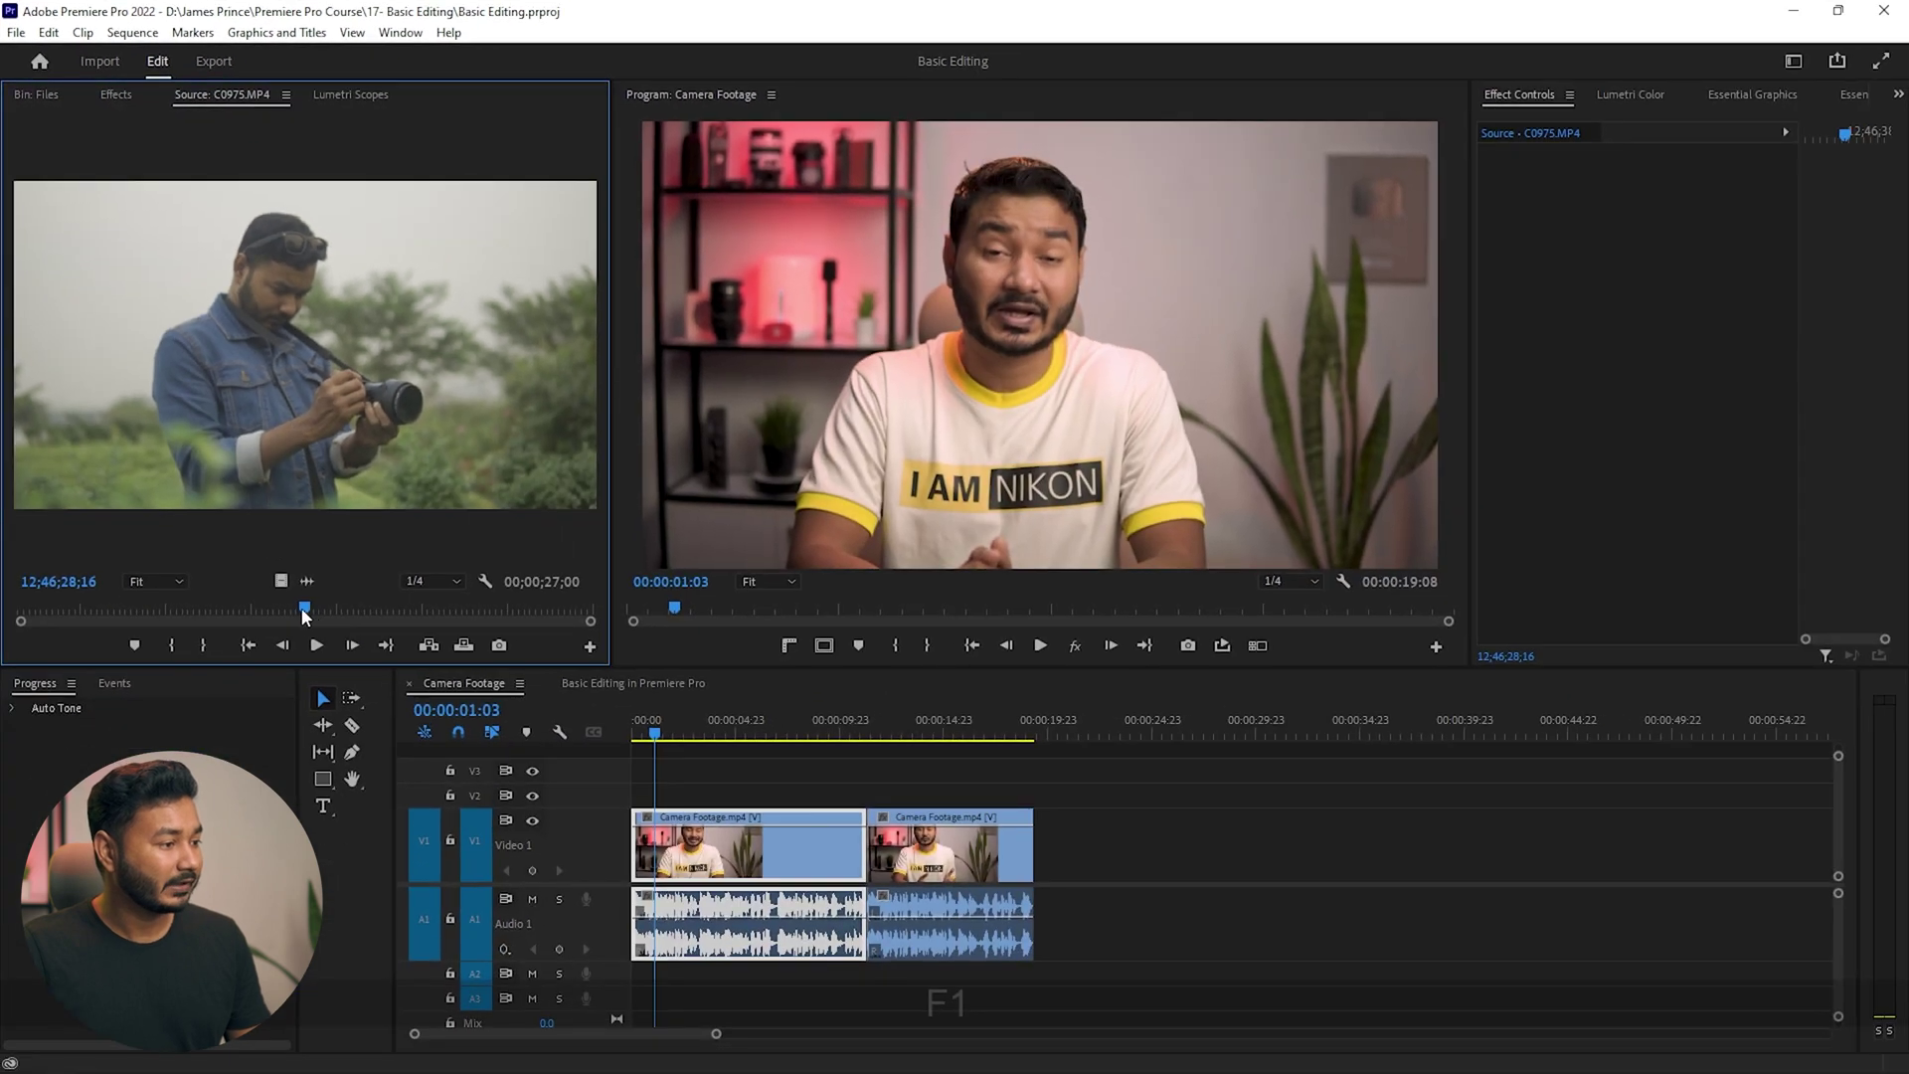
pyautogui.moveTo(303, 610); pyautogui.dragTo(348, 610)
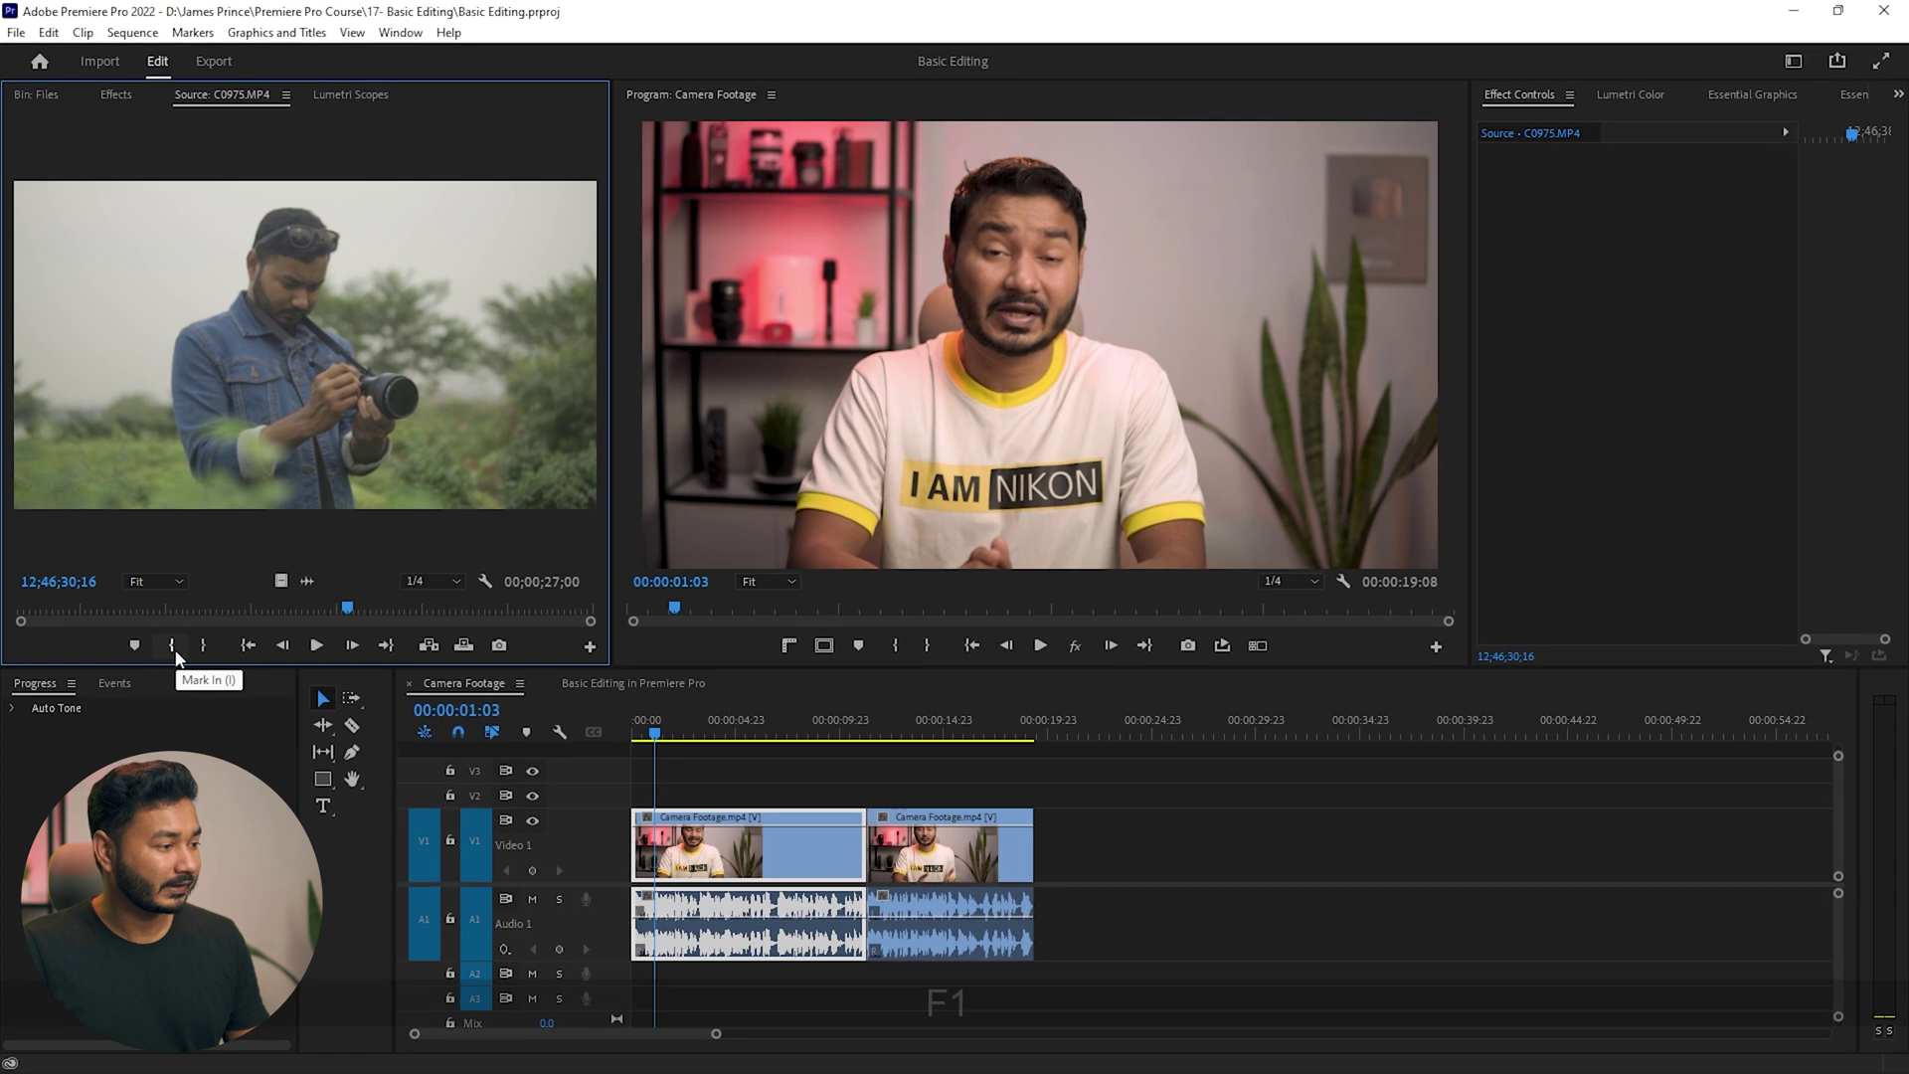
# Step: Mark a 00;00;03;05 in-to-out range on C0975, trial it on V2, then undo
pyautogui.click(174, 646)
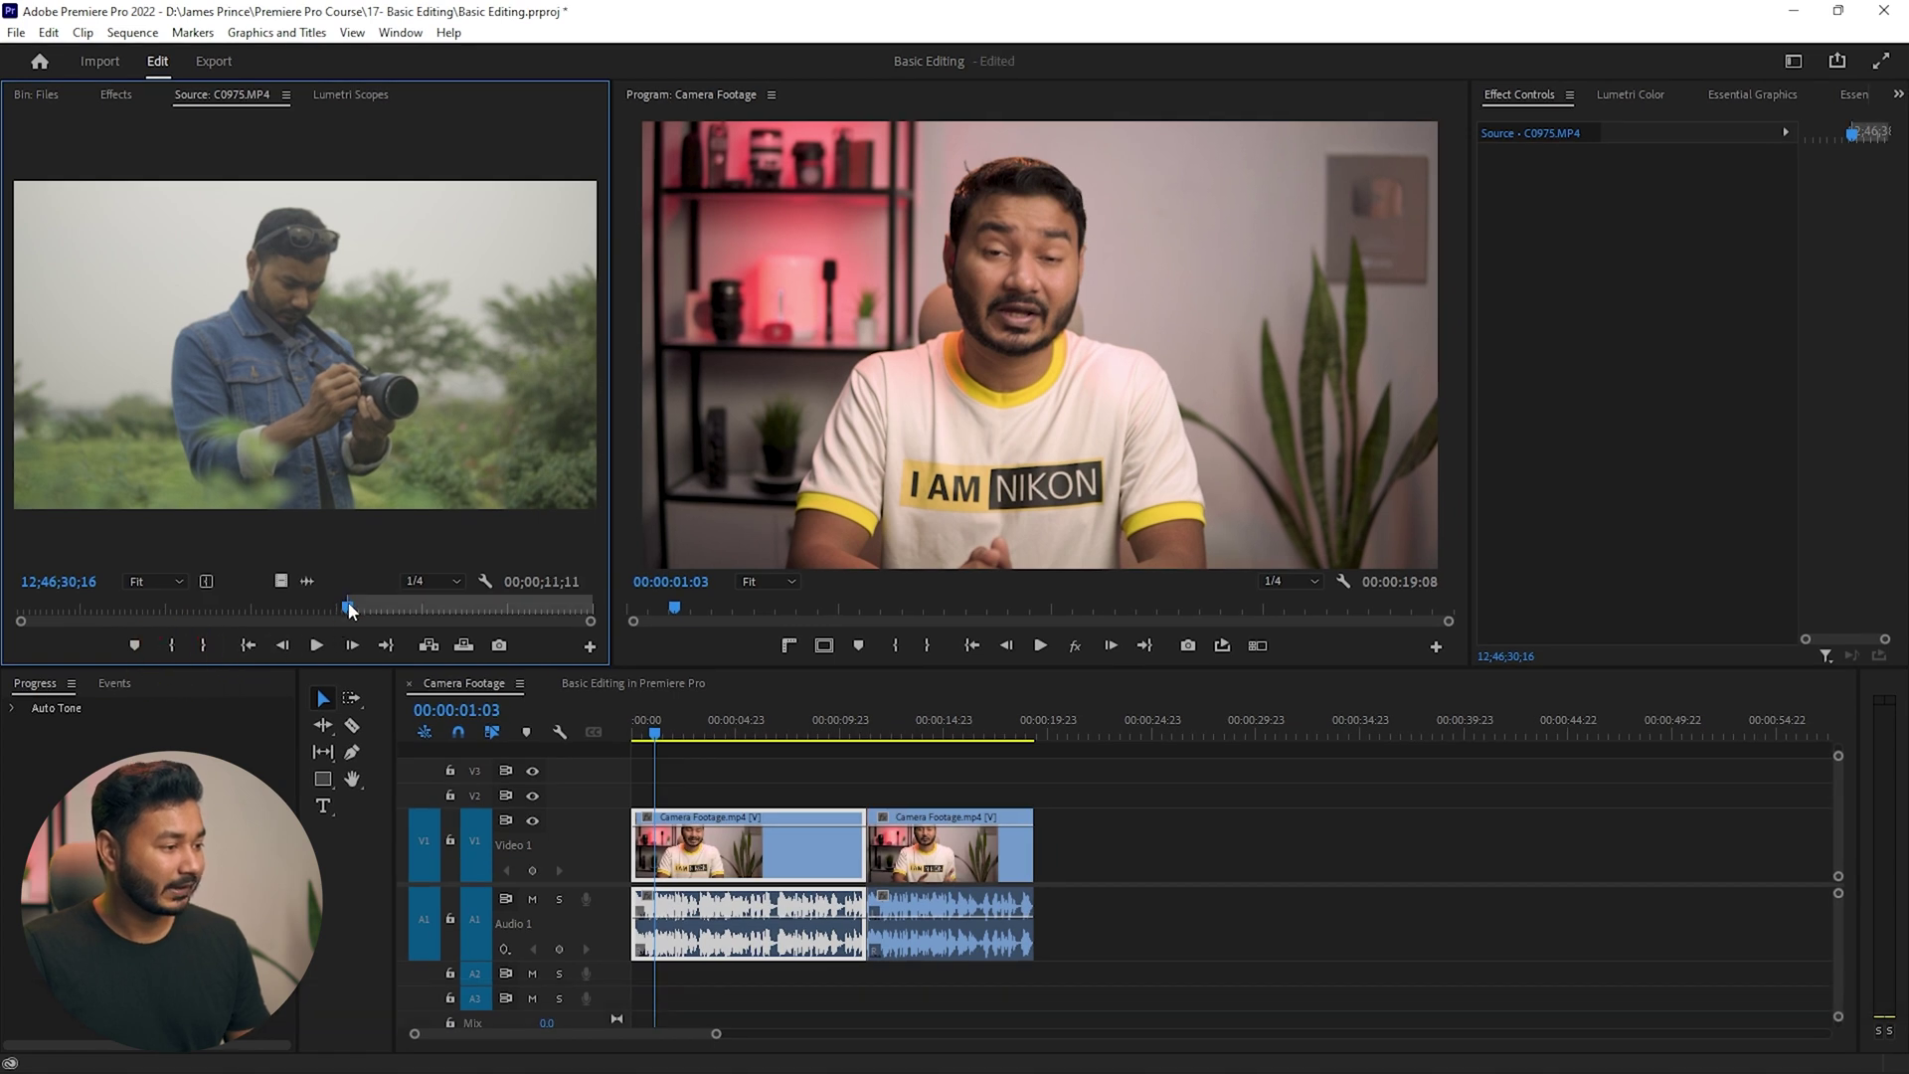
pyautogui.press('space')
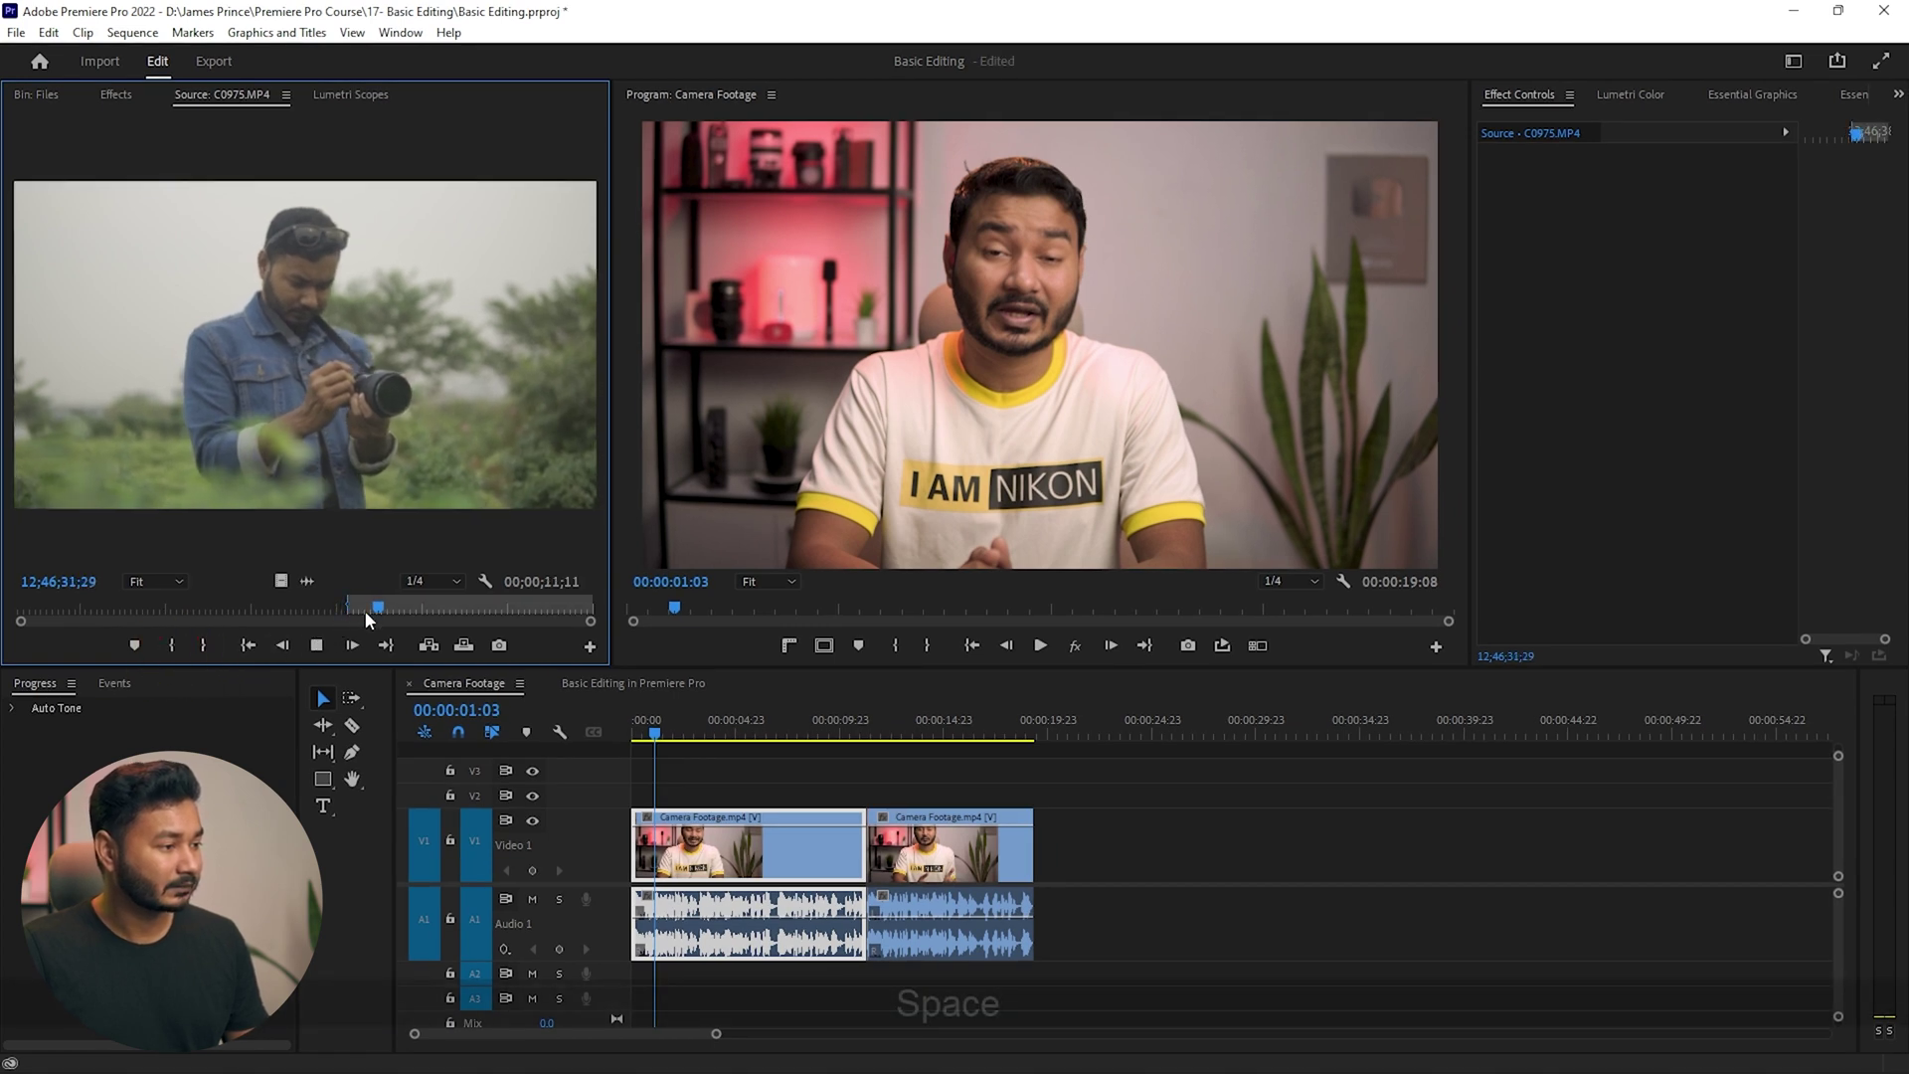
pyautogui.press('space')
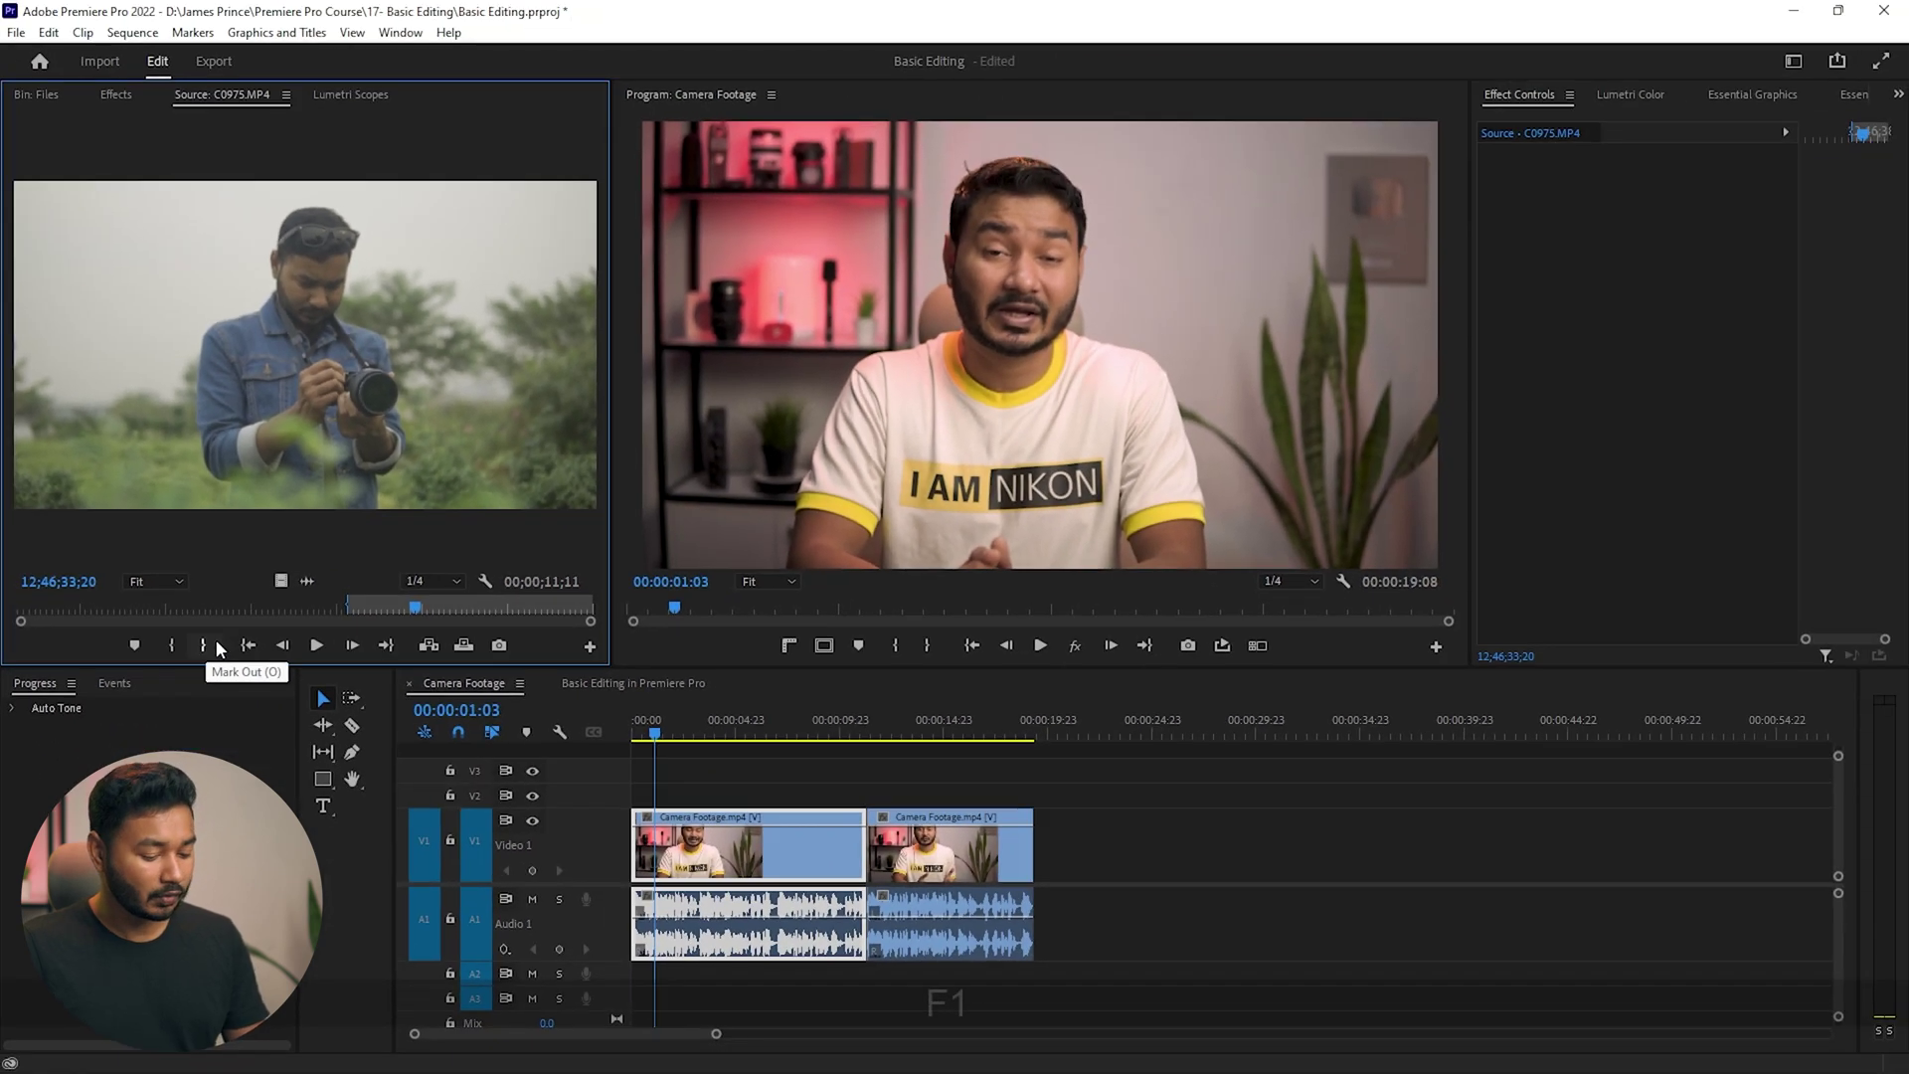
pyautogui.click(310, 718)
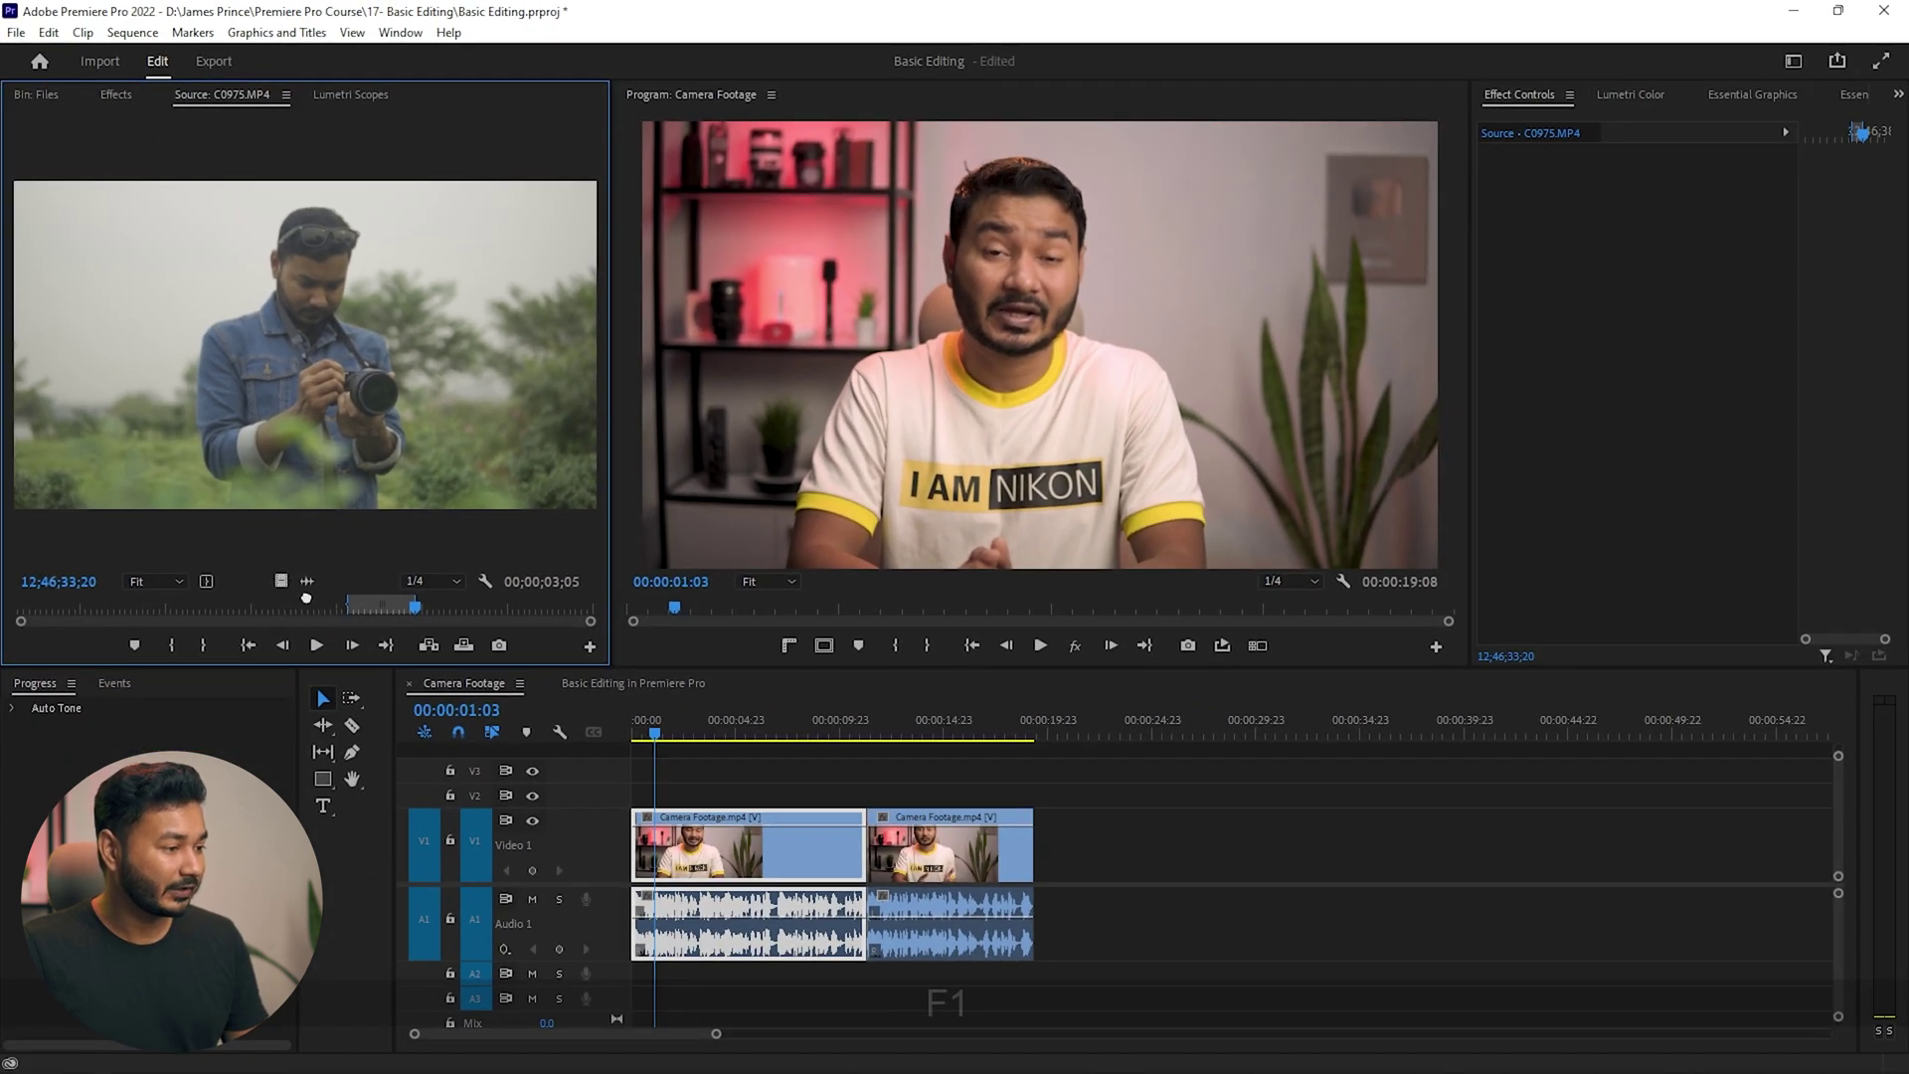
pyautogui.moveTo(424, 679); pyautogui.dragTo(651, 801)
pyautogui.hotkey('ctrl', 'z')
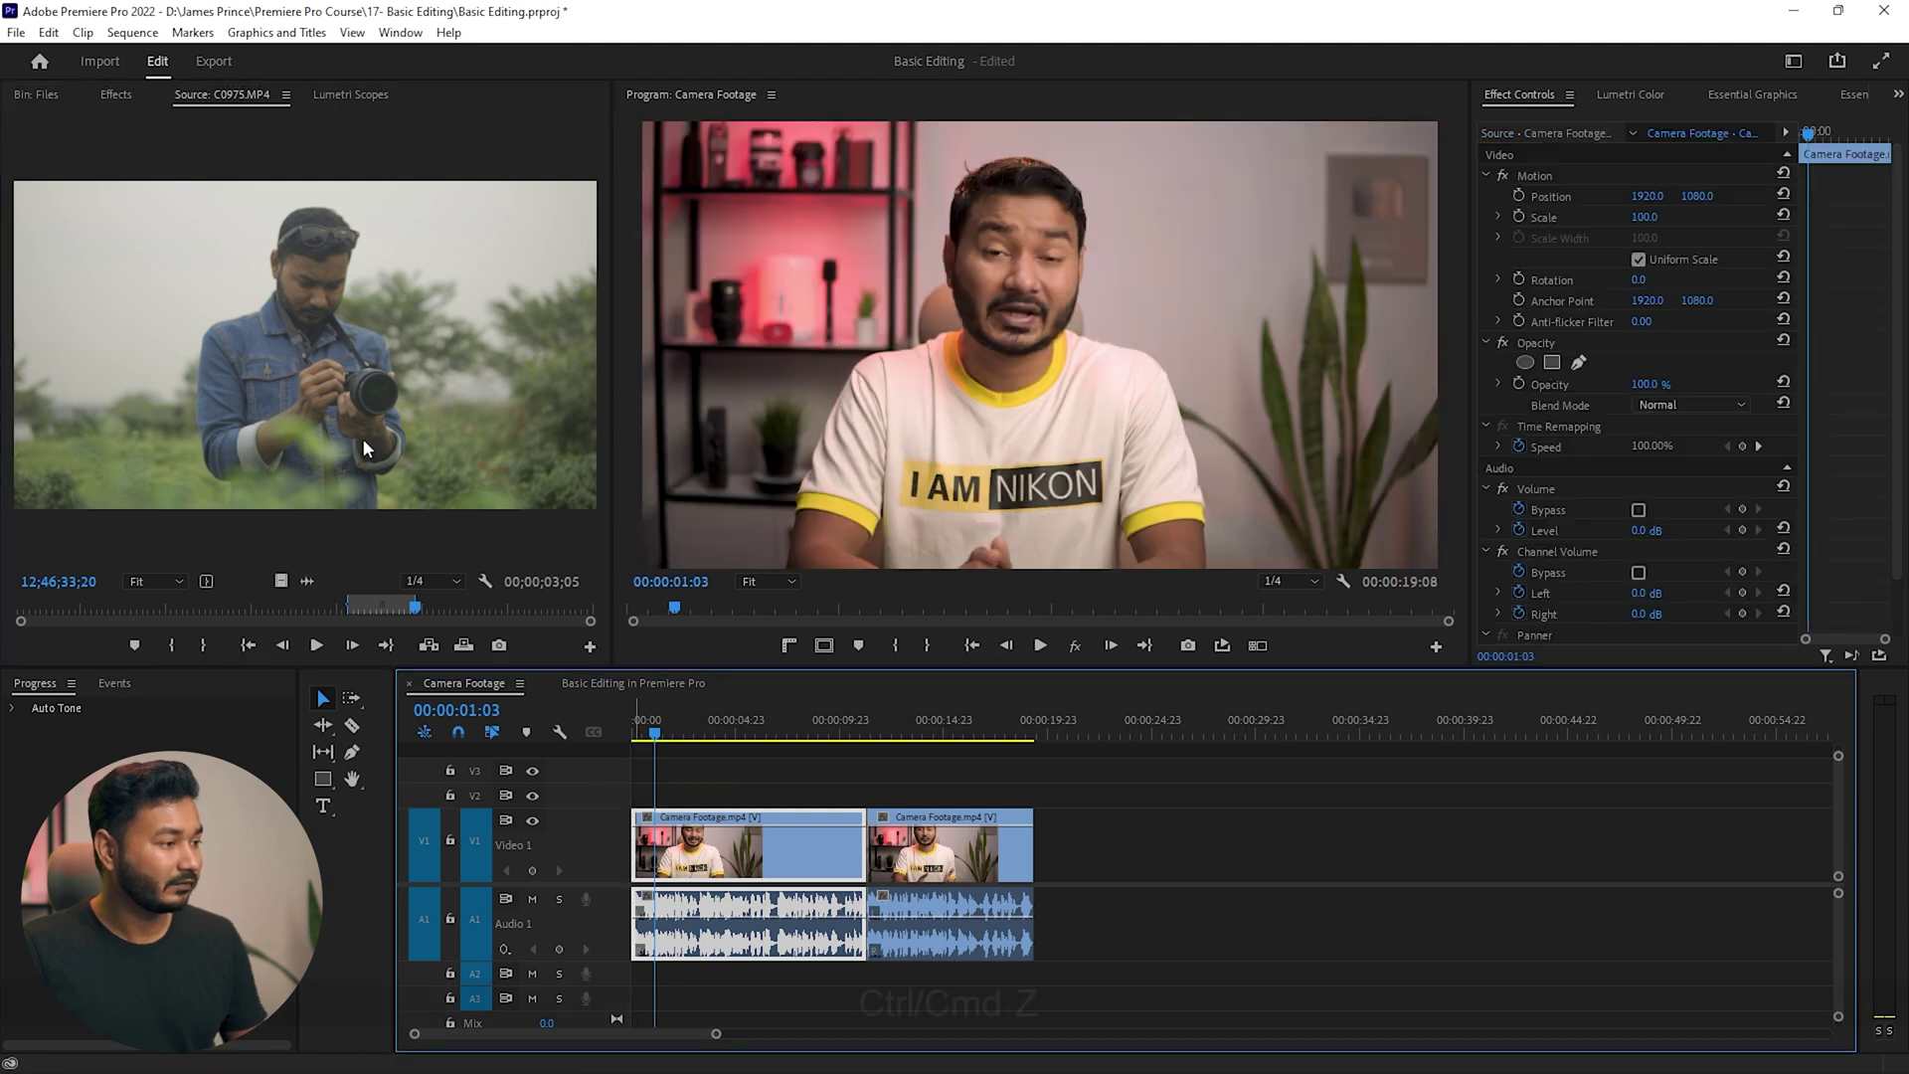
# Step: Place only the video of the marked C0975 B-roll on V2, replacing the version with audio
pyautogui.click(313, 328)
pyautogui.moveTo(600, 602); pyautogui.dragTo(662, 798)
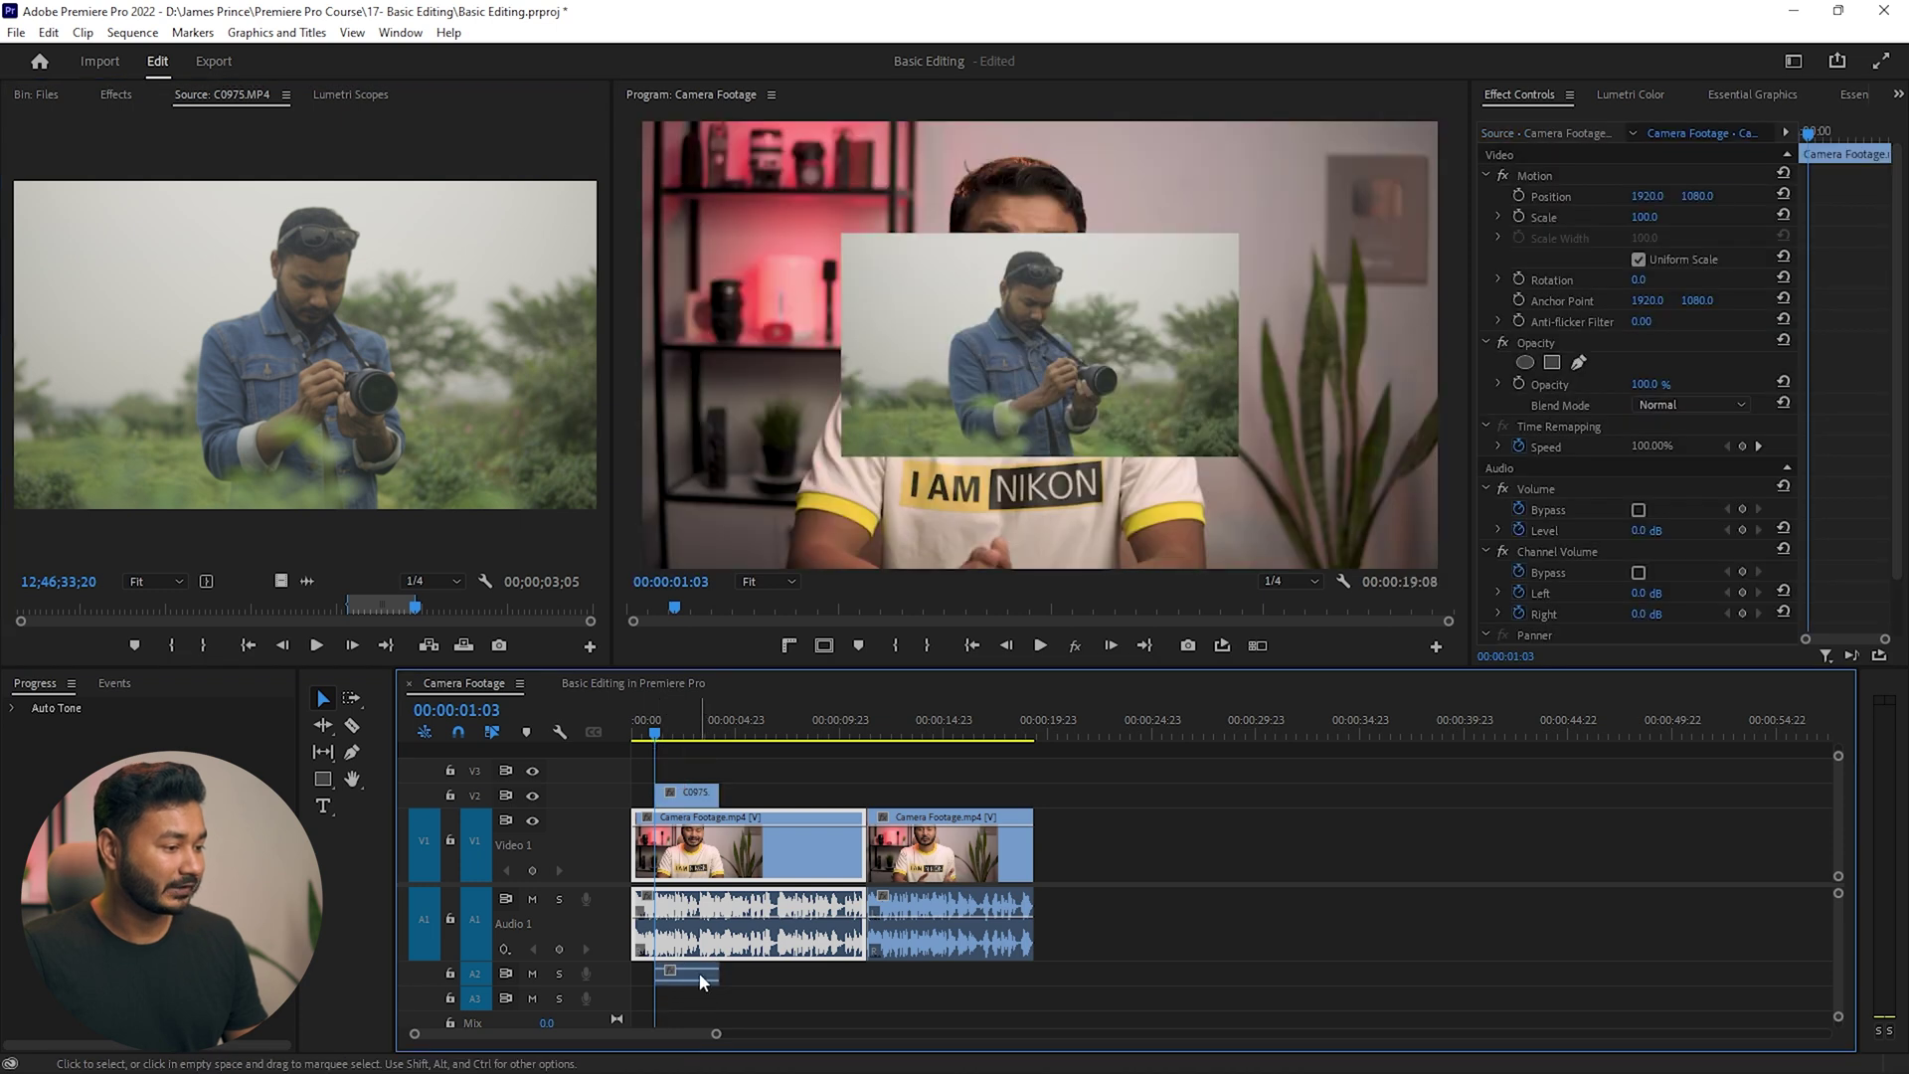
pyautogui.click(702, 979)
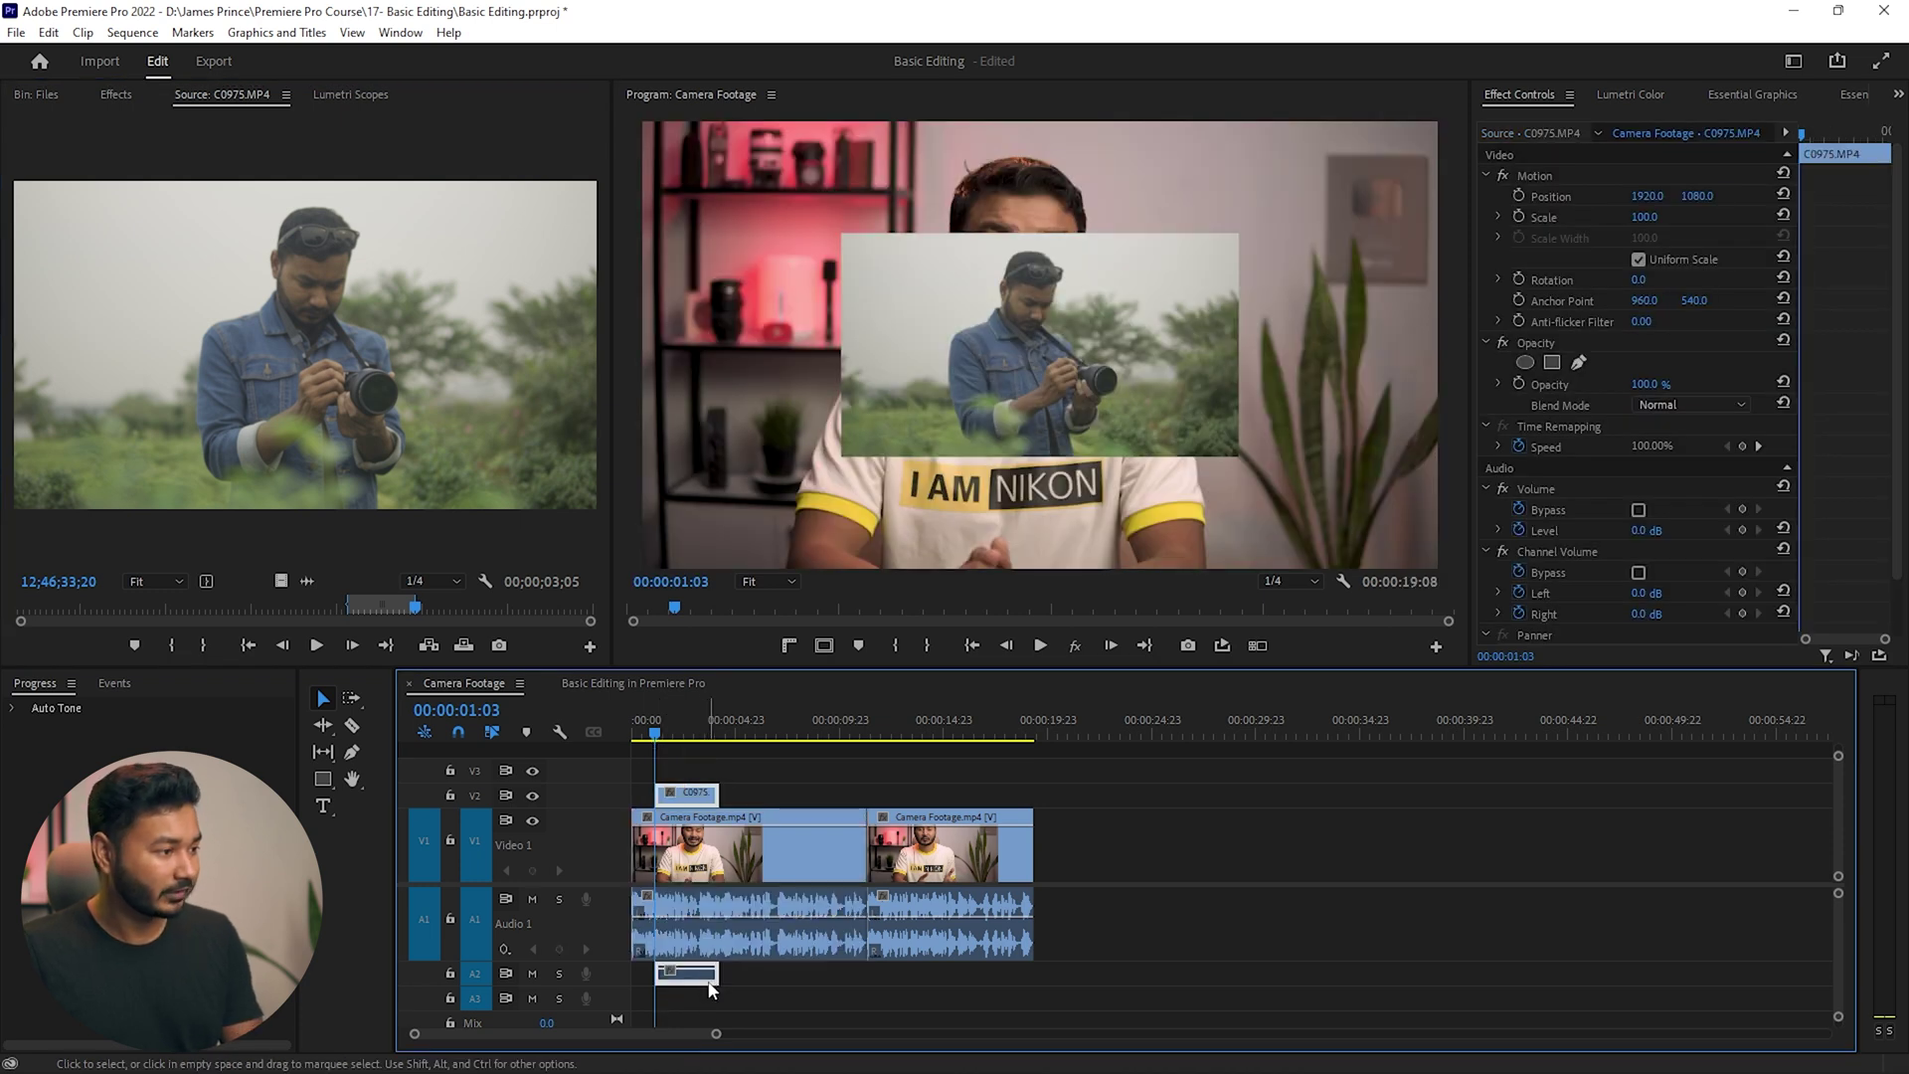
pyautogui.press('Delete')
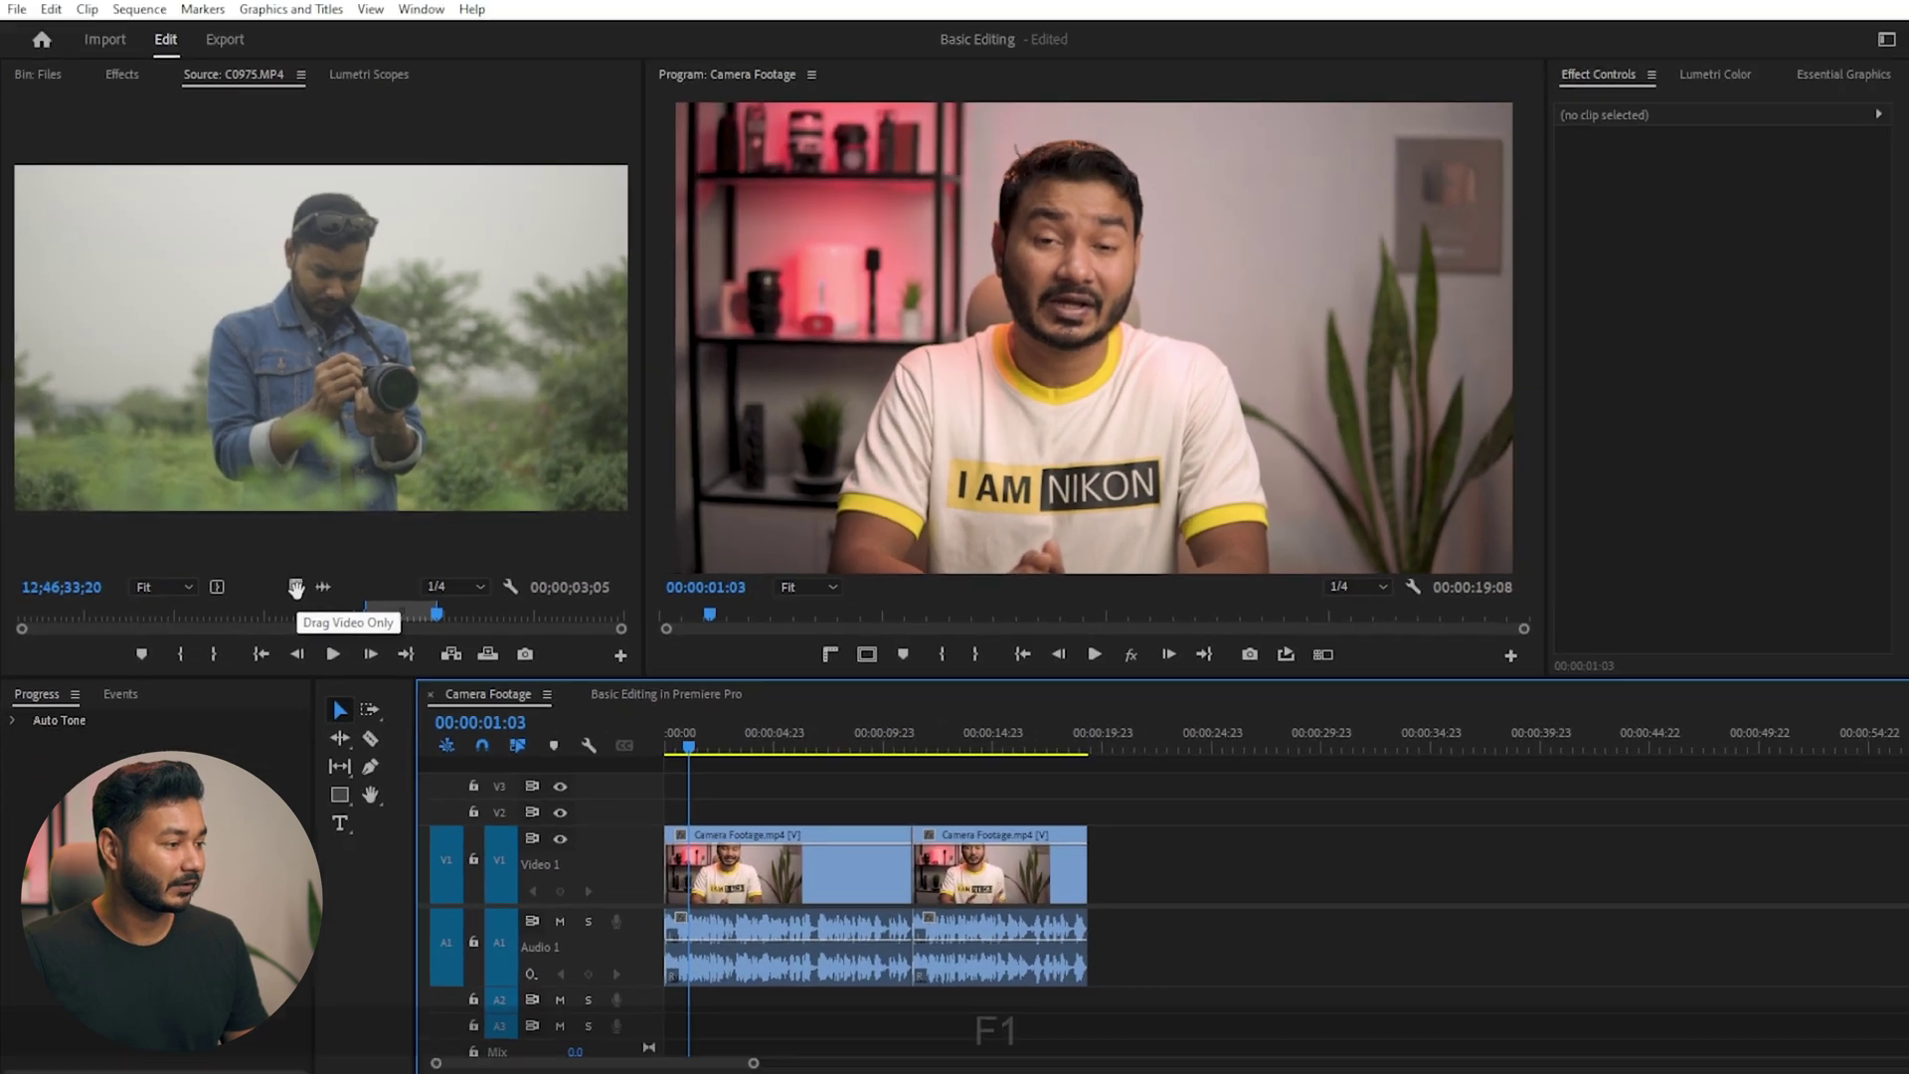
pyautogui.moveTo(421, 624); pyautogui.dragTo(972, 949)
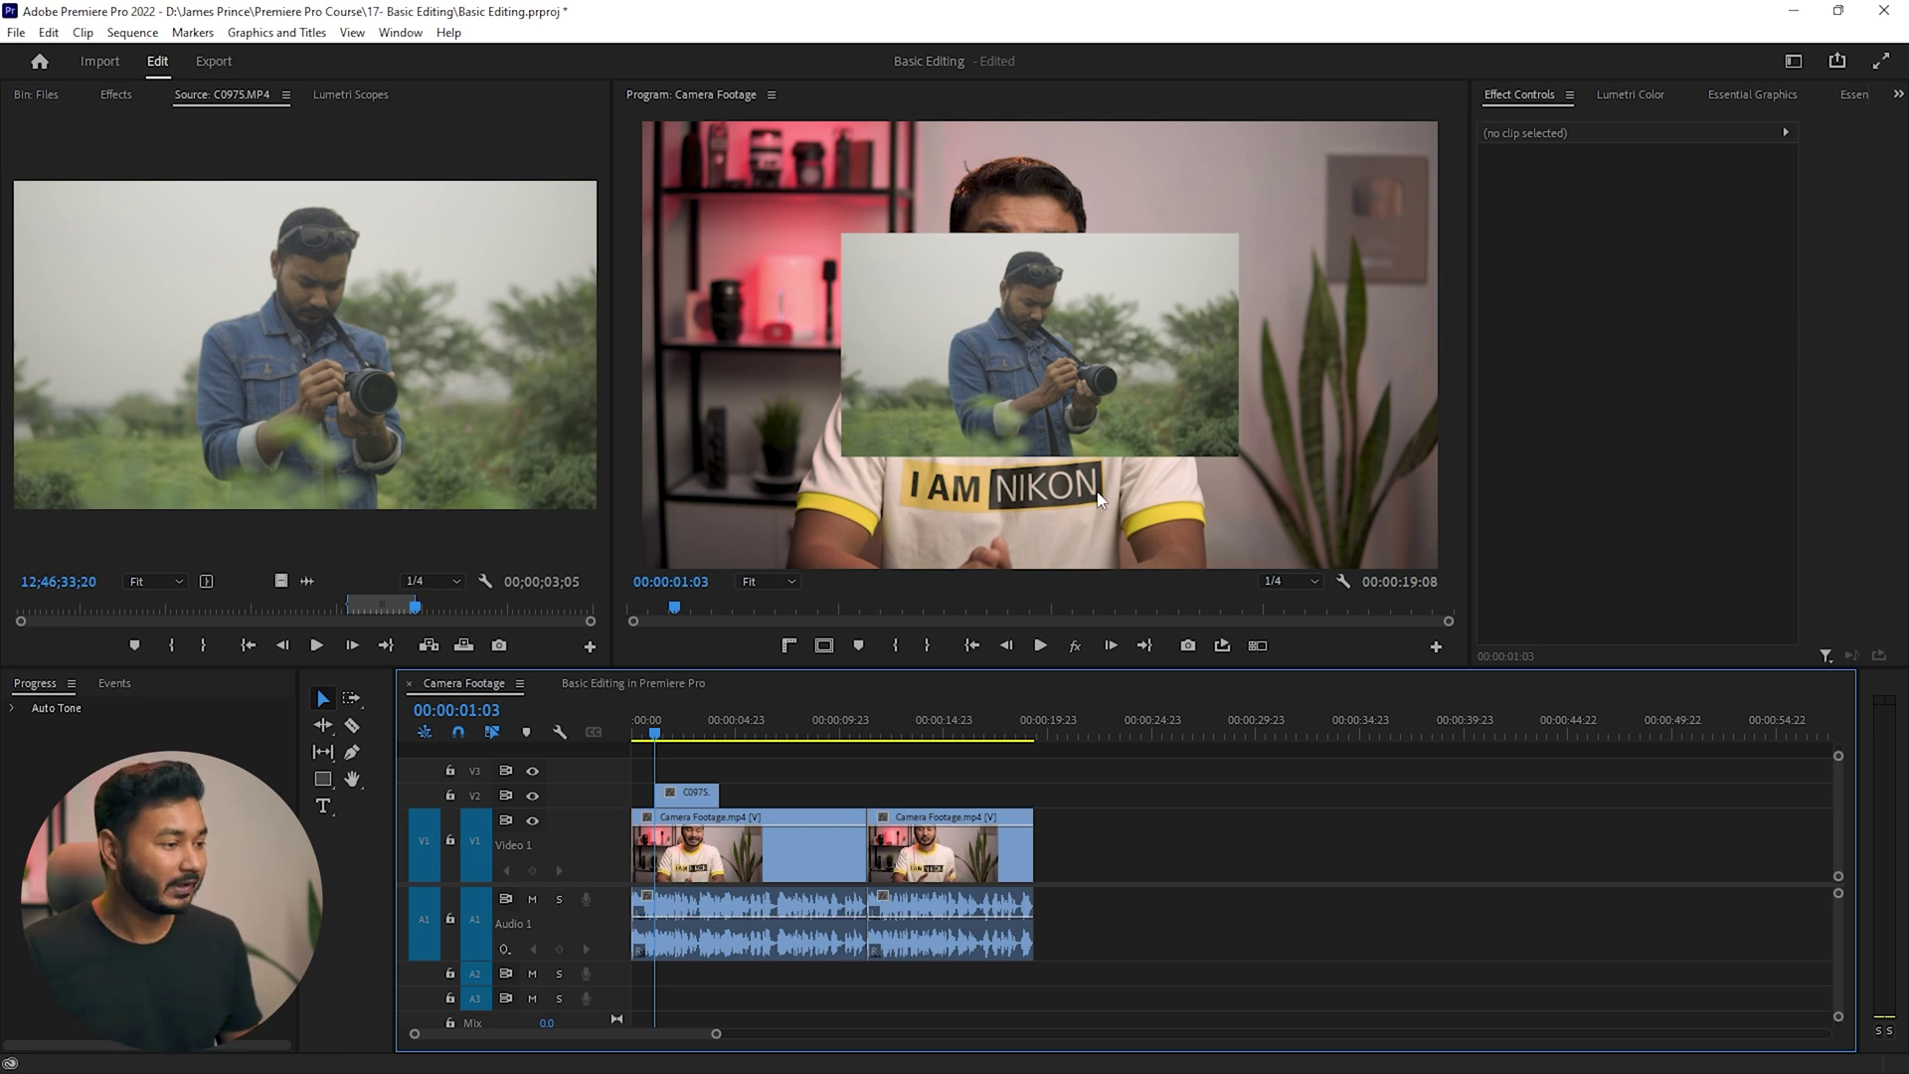
# Step: Play back the B-roll inset over the talking head and select the C0975 clip on V2
pyautogui.click(636, 733)
pyautogui.press('space')
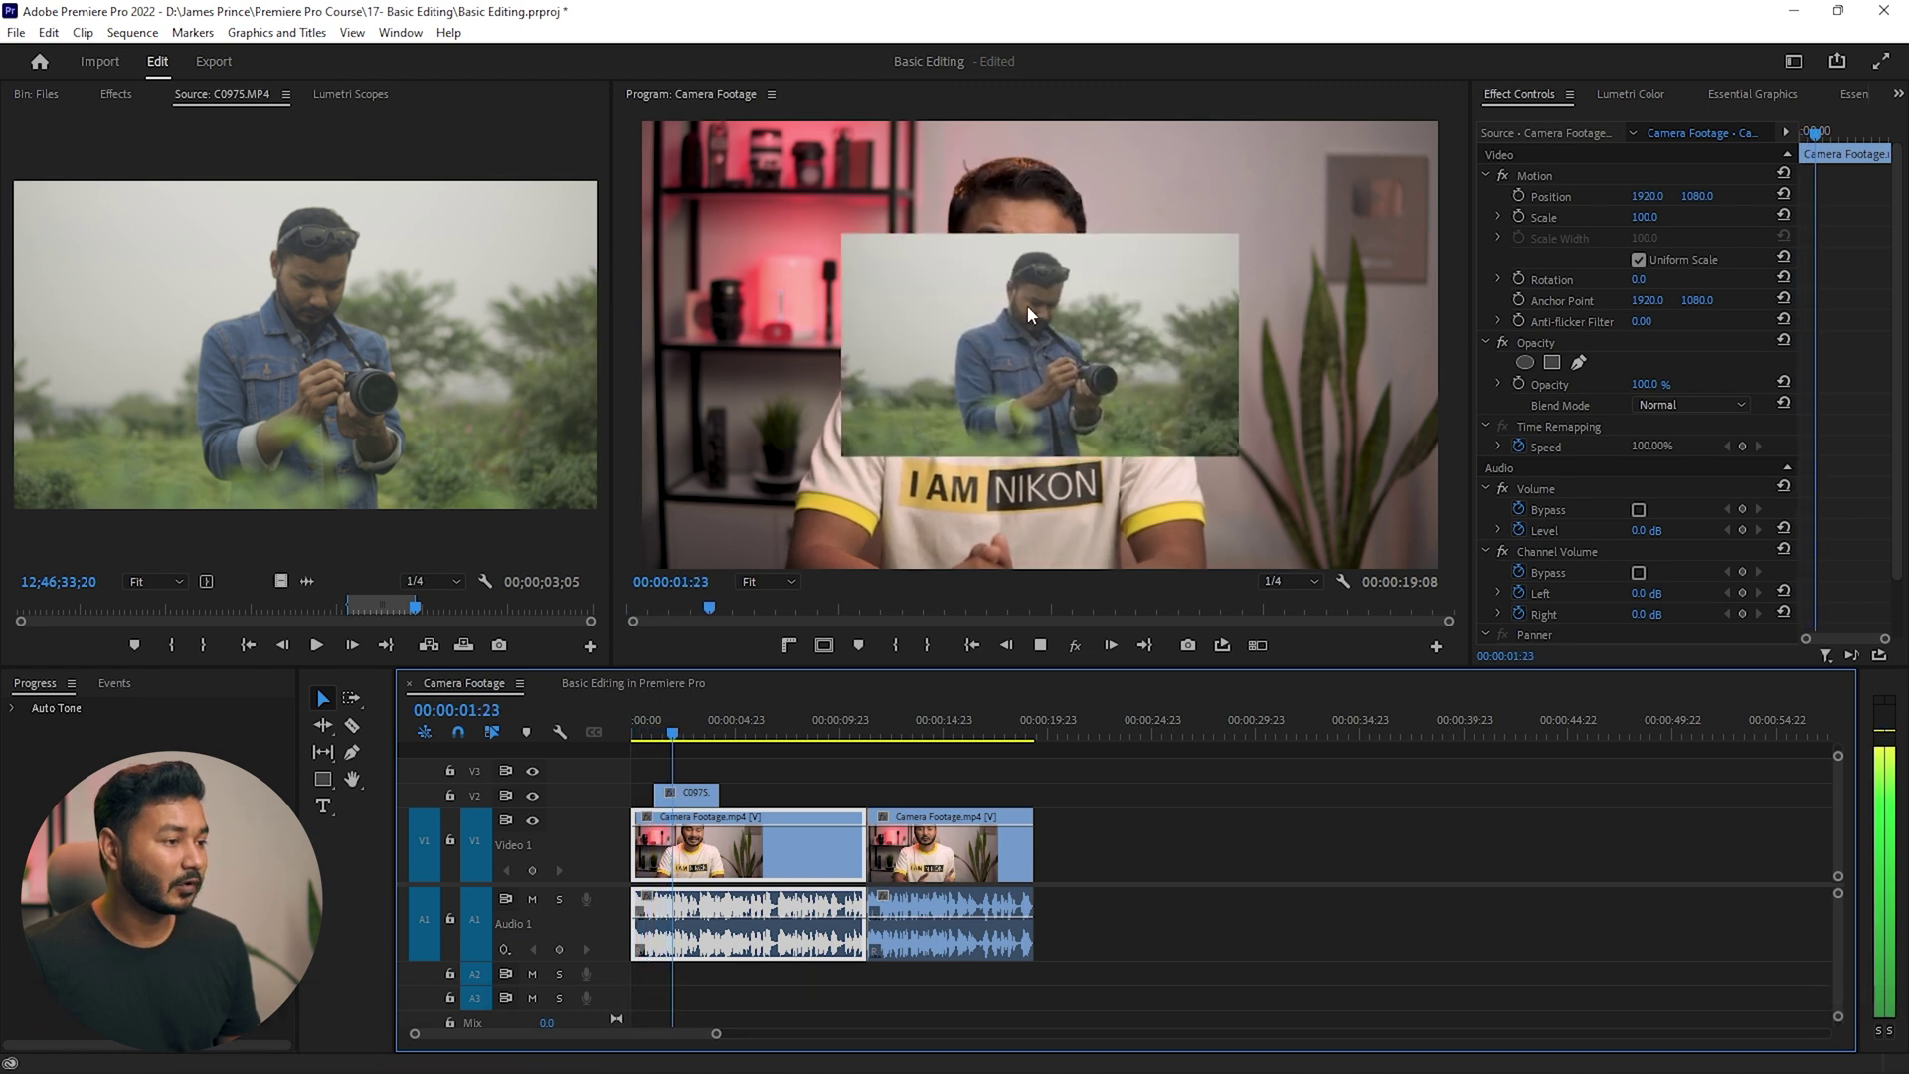
pyautogui.press('space')
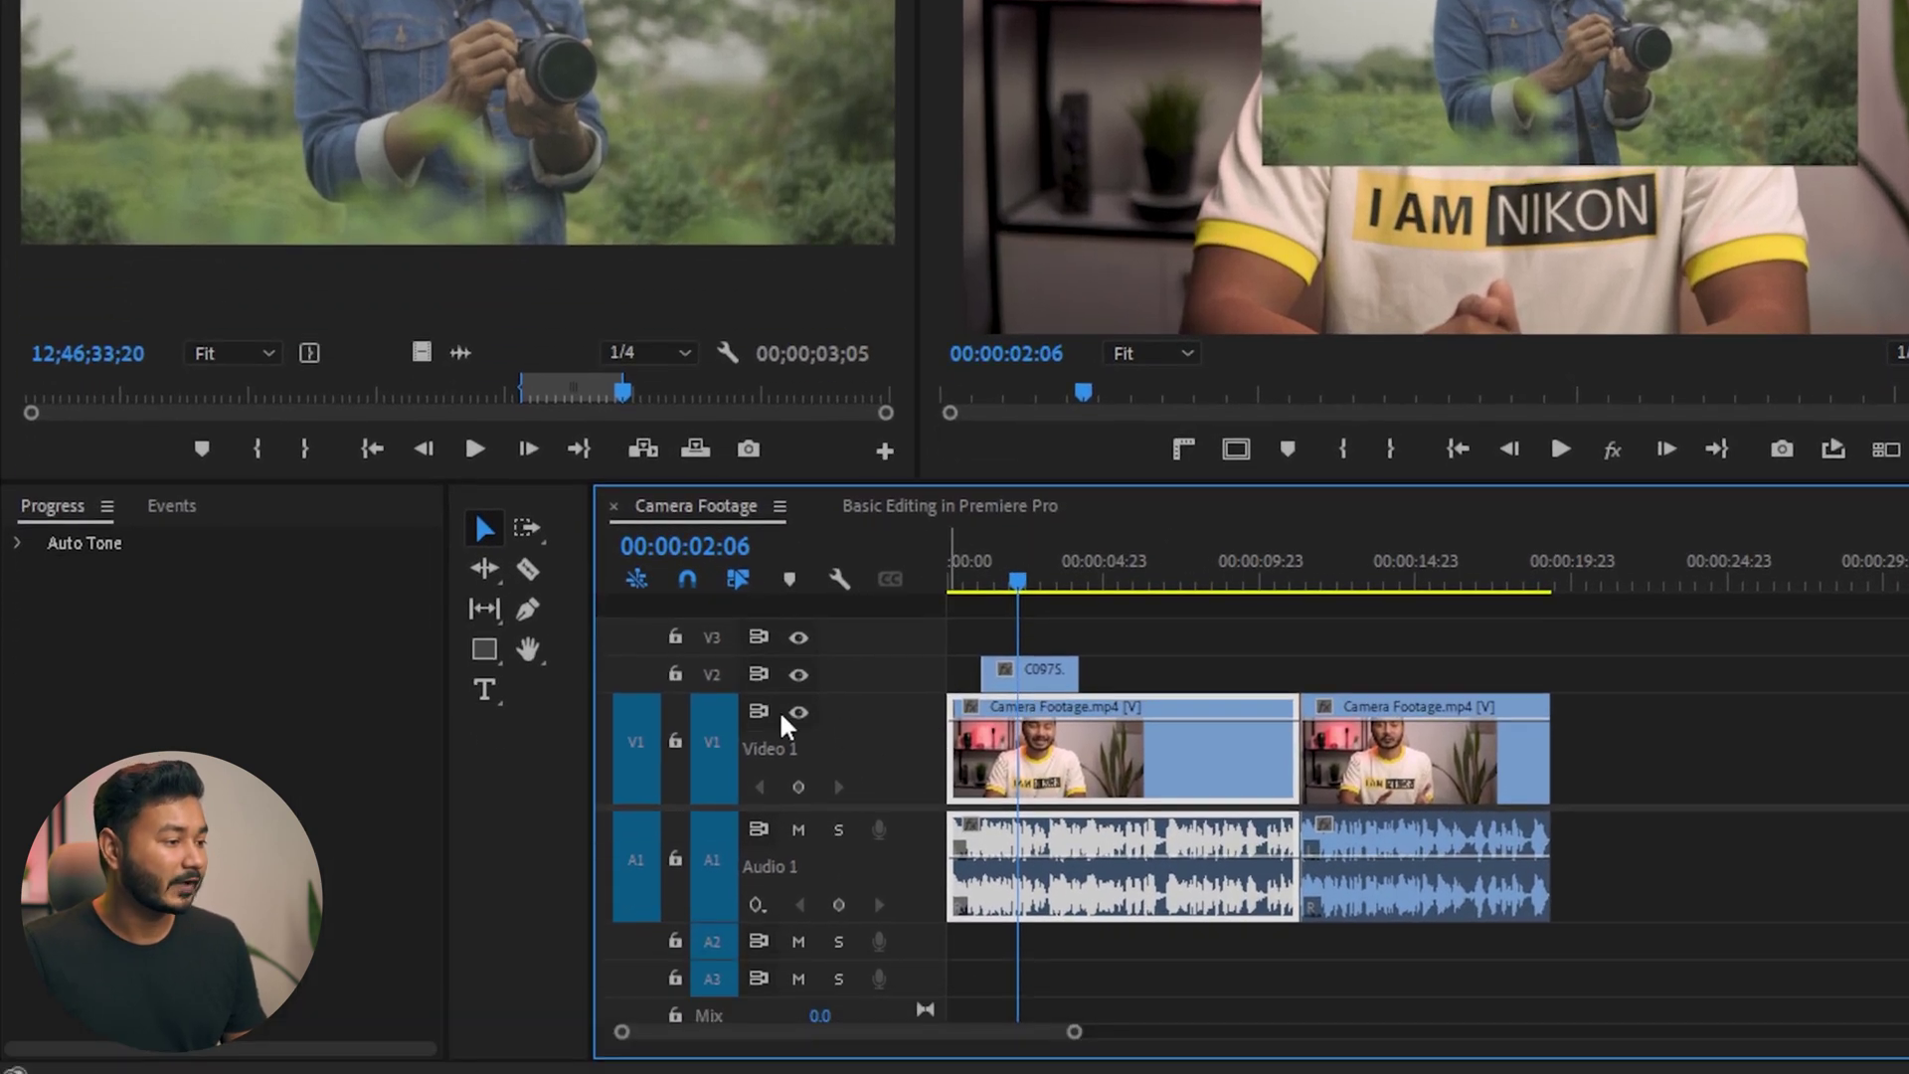
pyautogui.click(1001, 684)
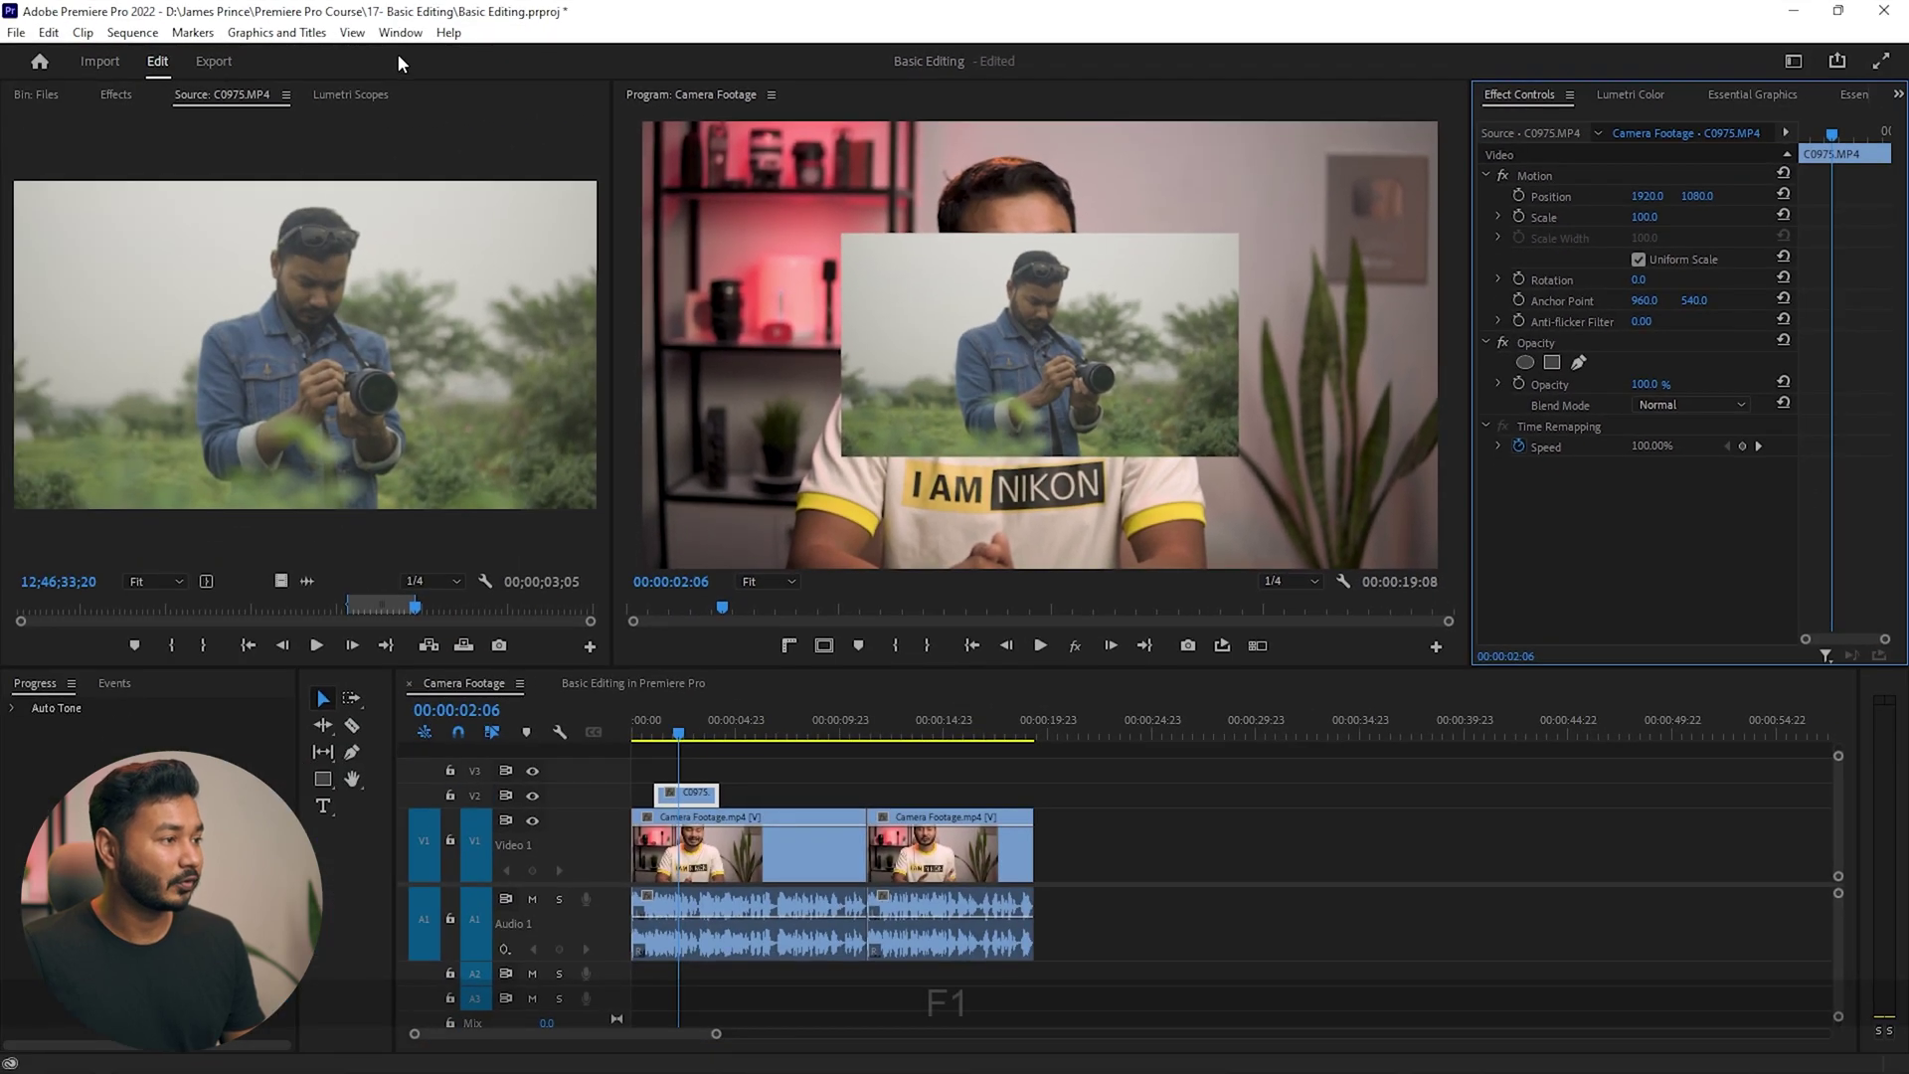
# Step: In Effect Controls, set the C0975 clip's Motion Scale to 200
pyautogui.click(399, 33)
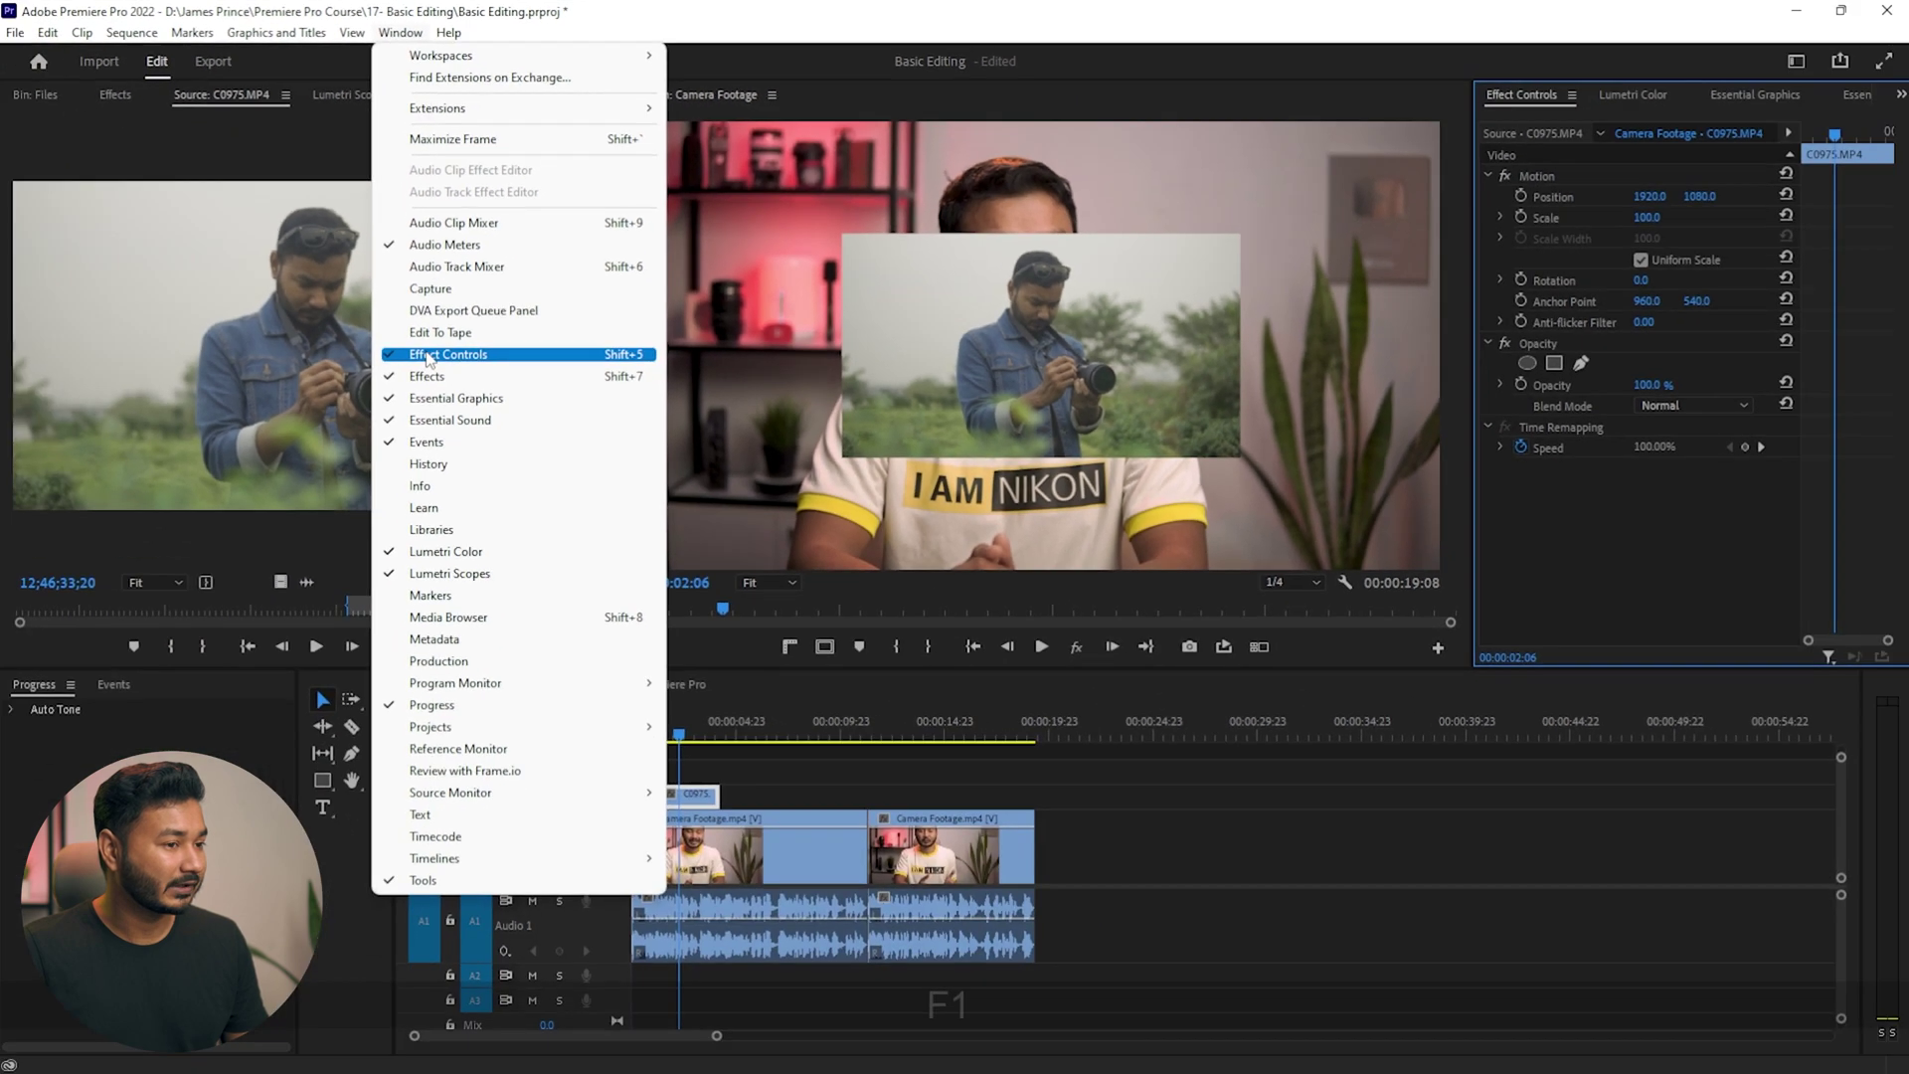
pyautogui.click(298, 495)
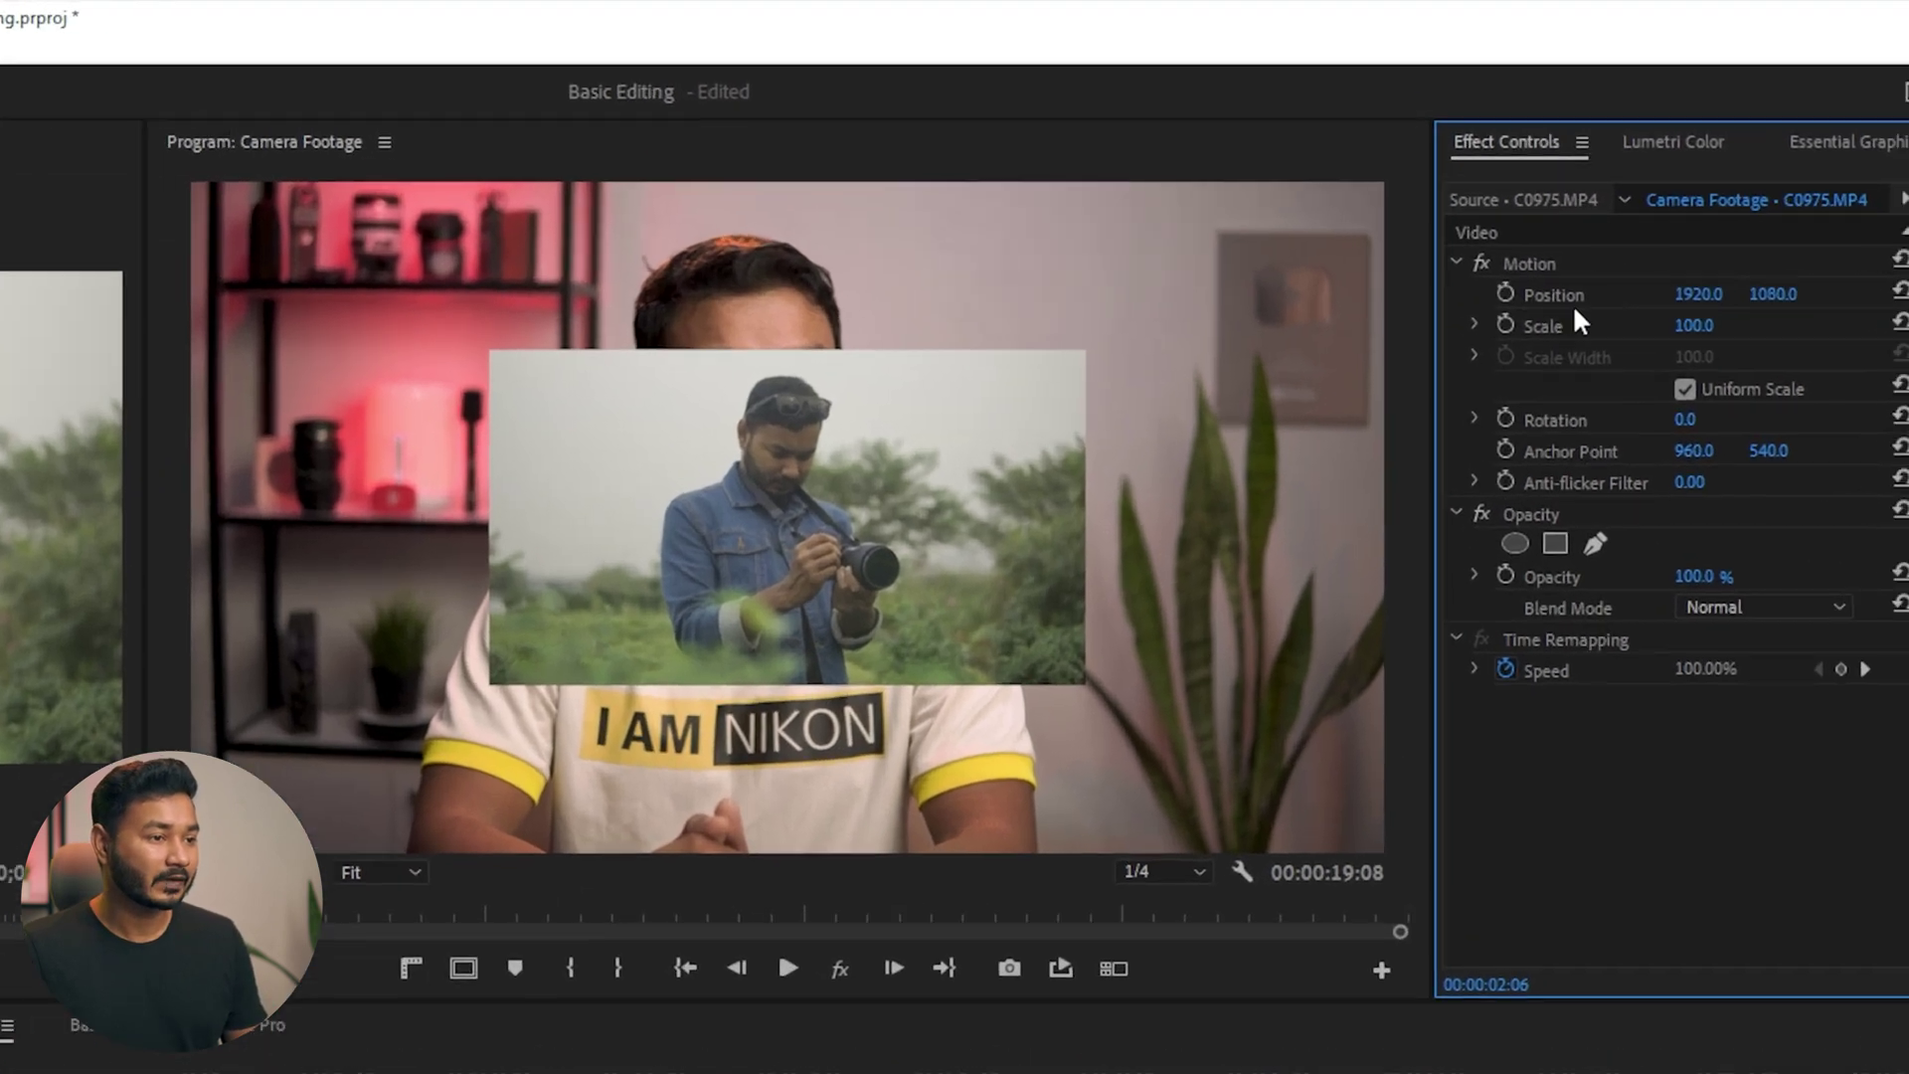
pyautogui.click(1535, 256)
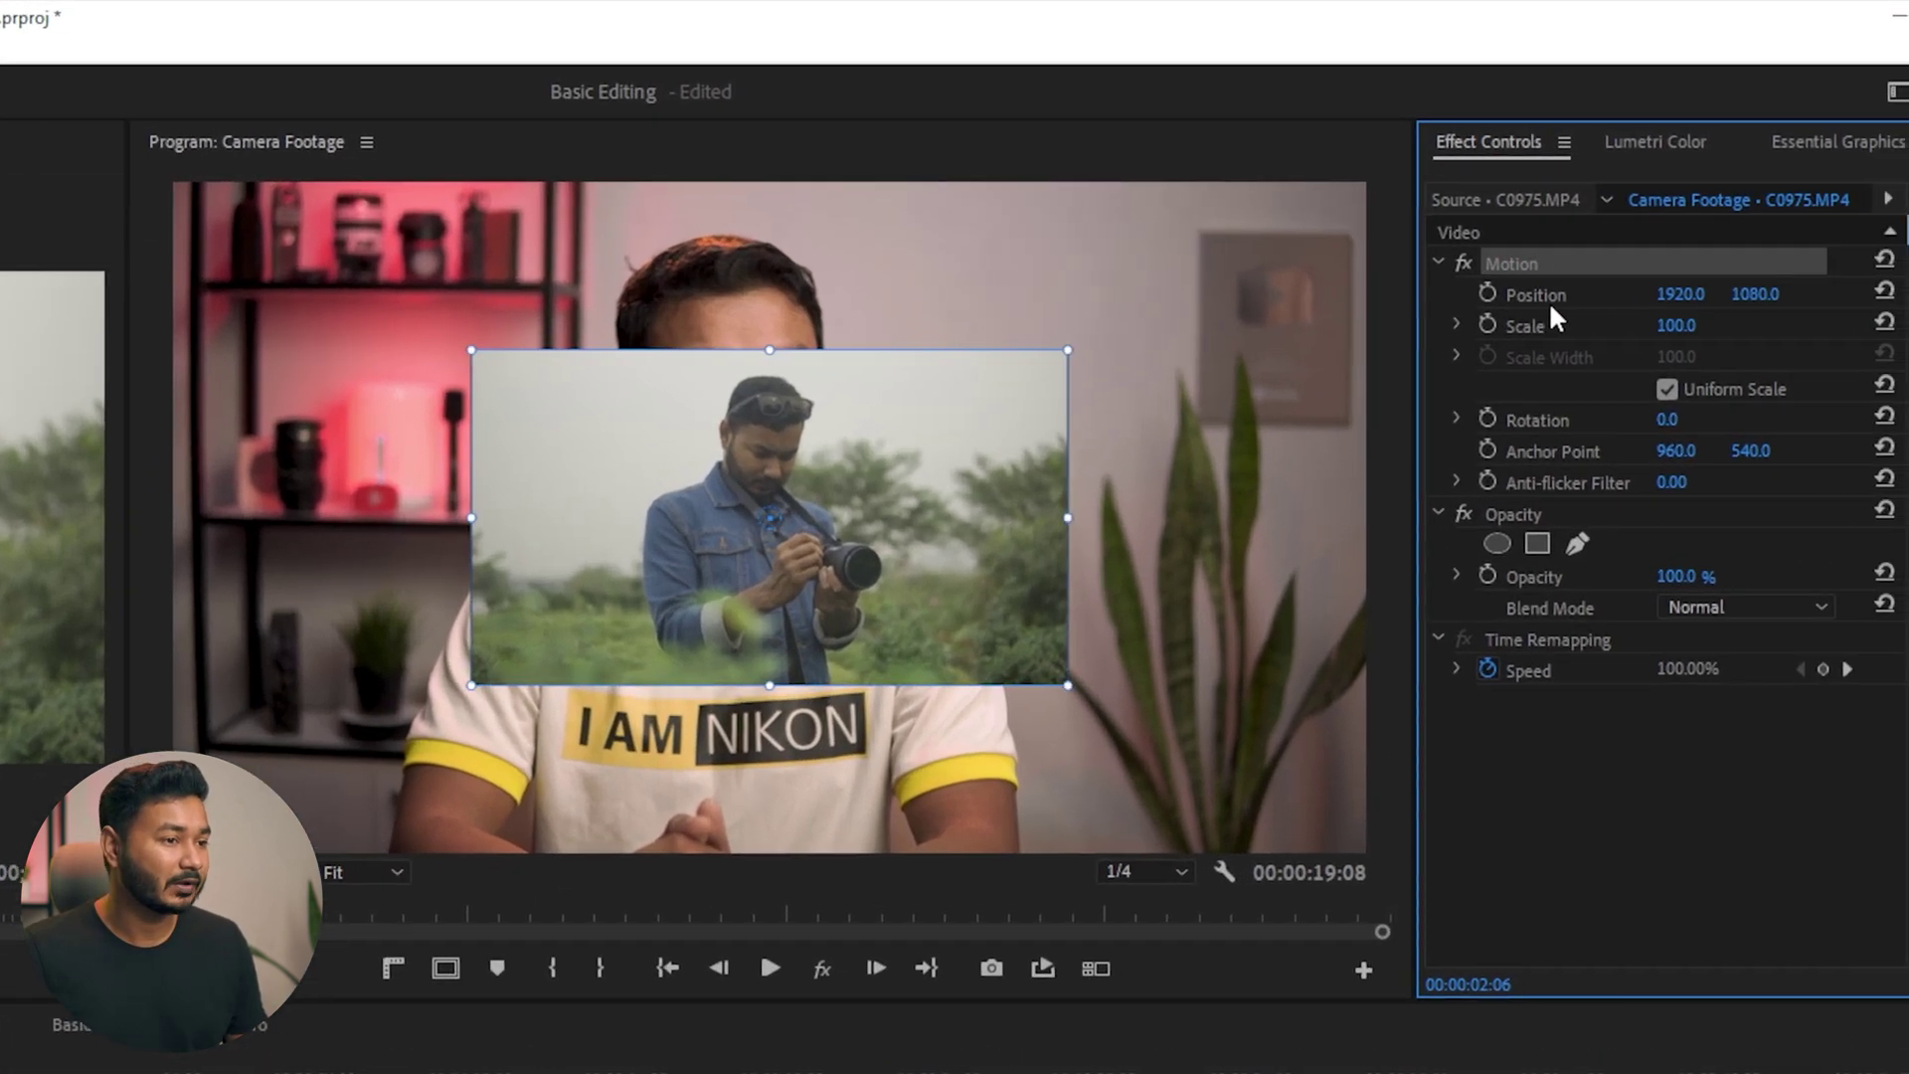
pyautogui.click(1563, 298)
pyautogui.click(1525, 328)
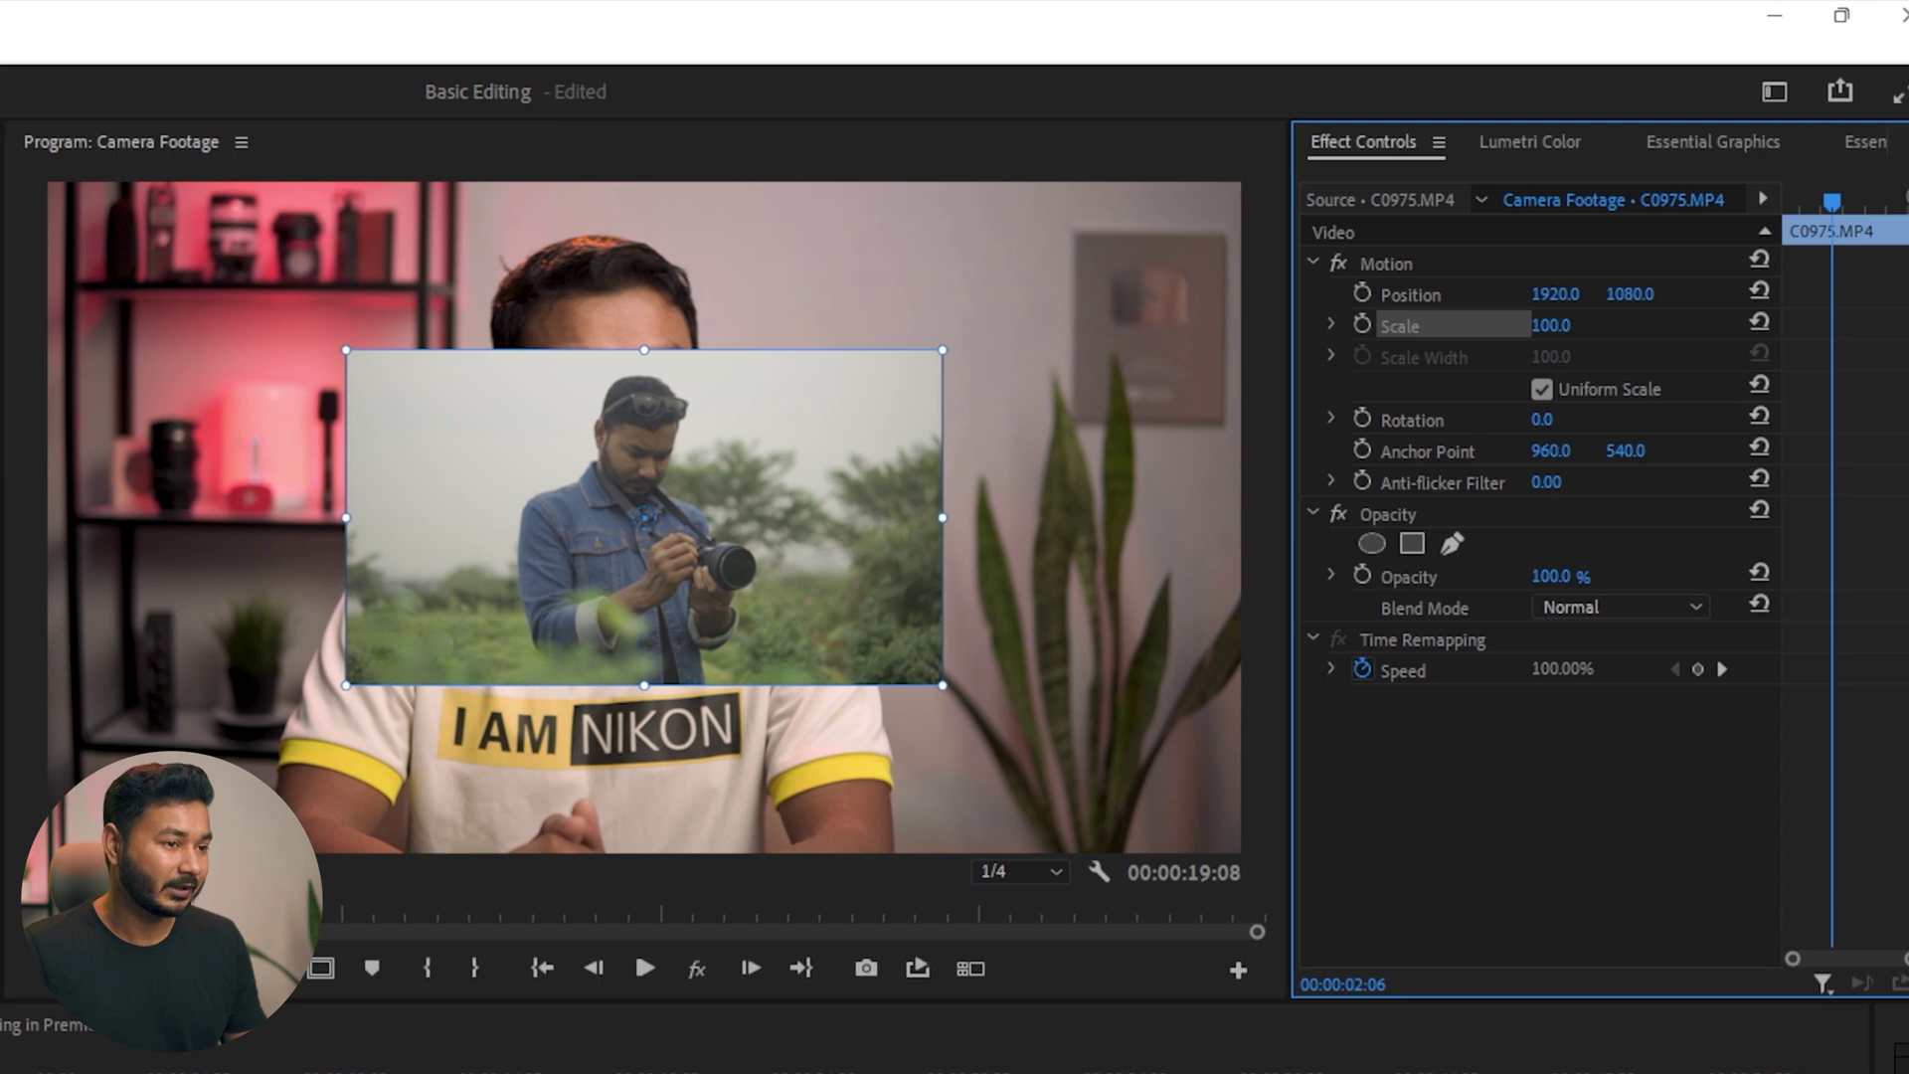
pyautogui.moveTo(1558, 325); pyautogui.dragTo(1655, 325)
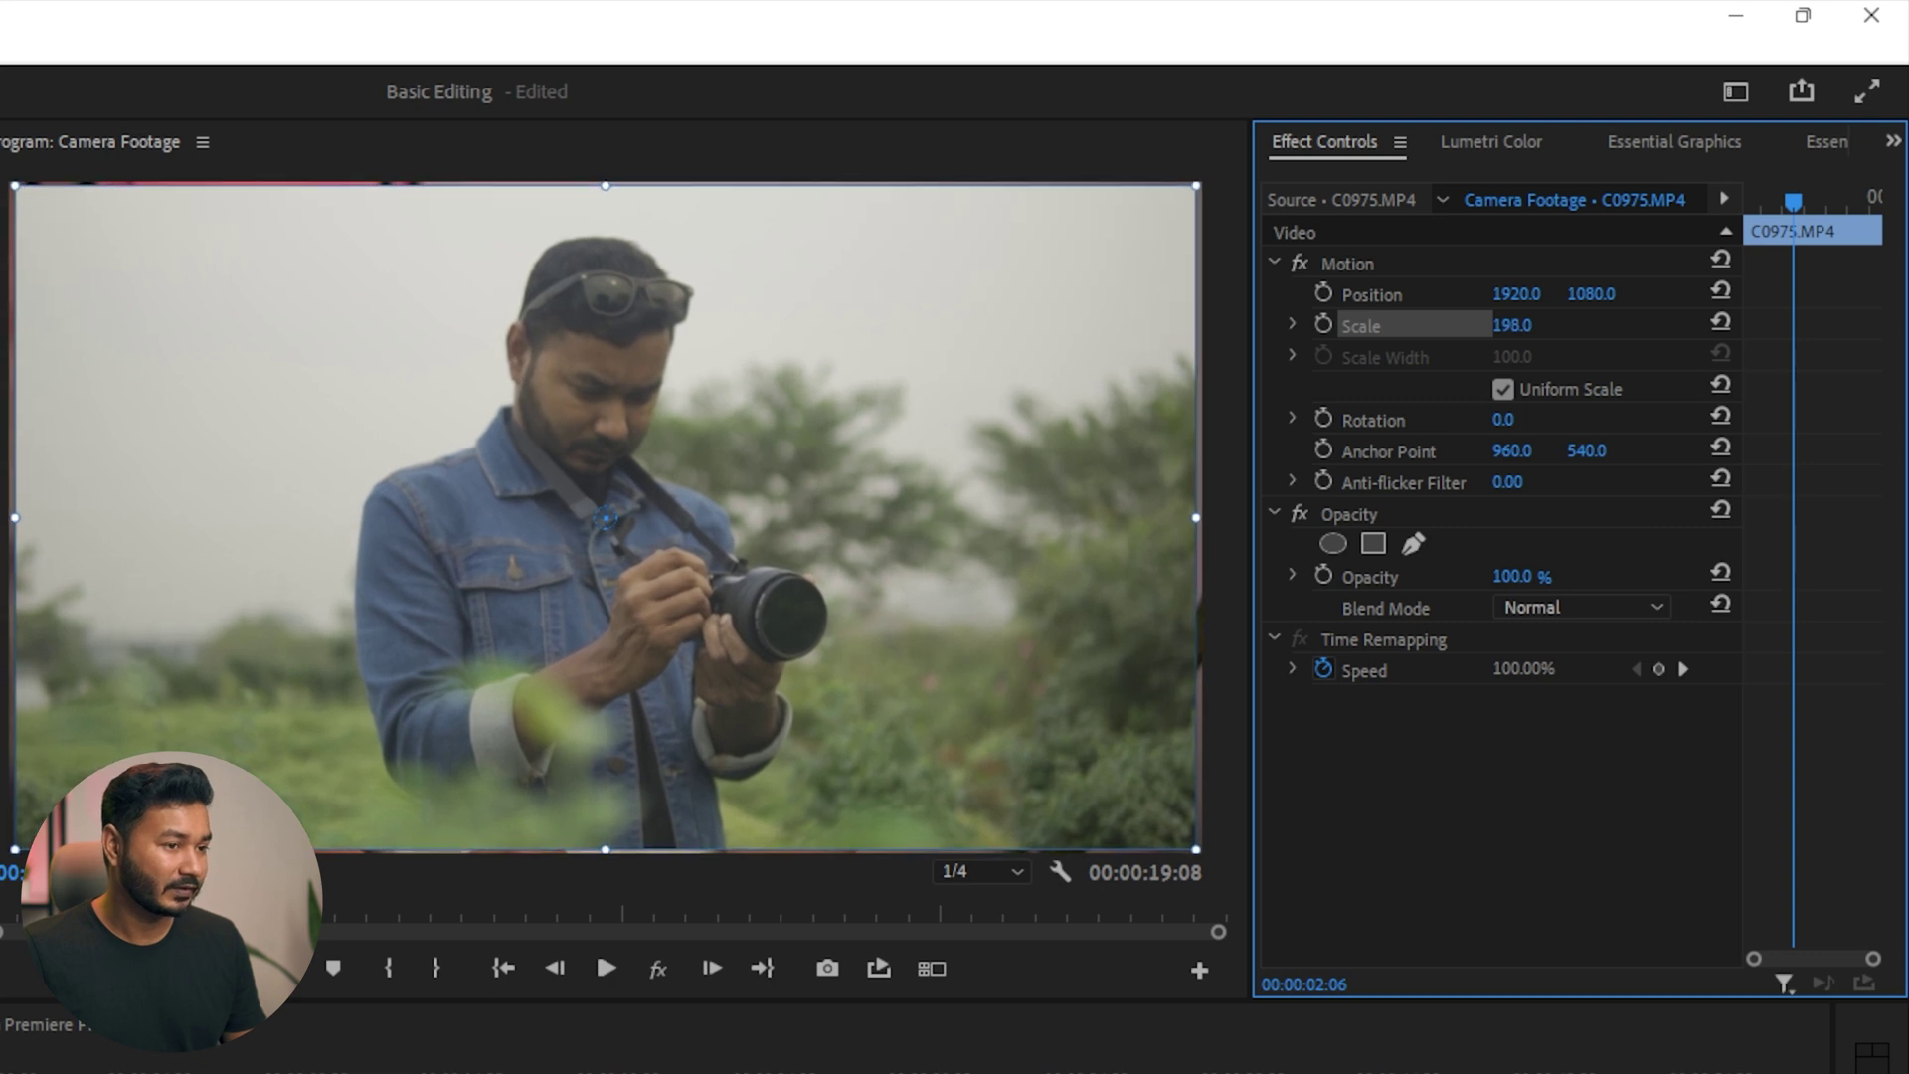
pyautogui.click(1527, 326)
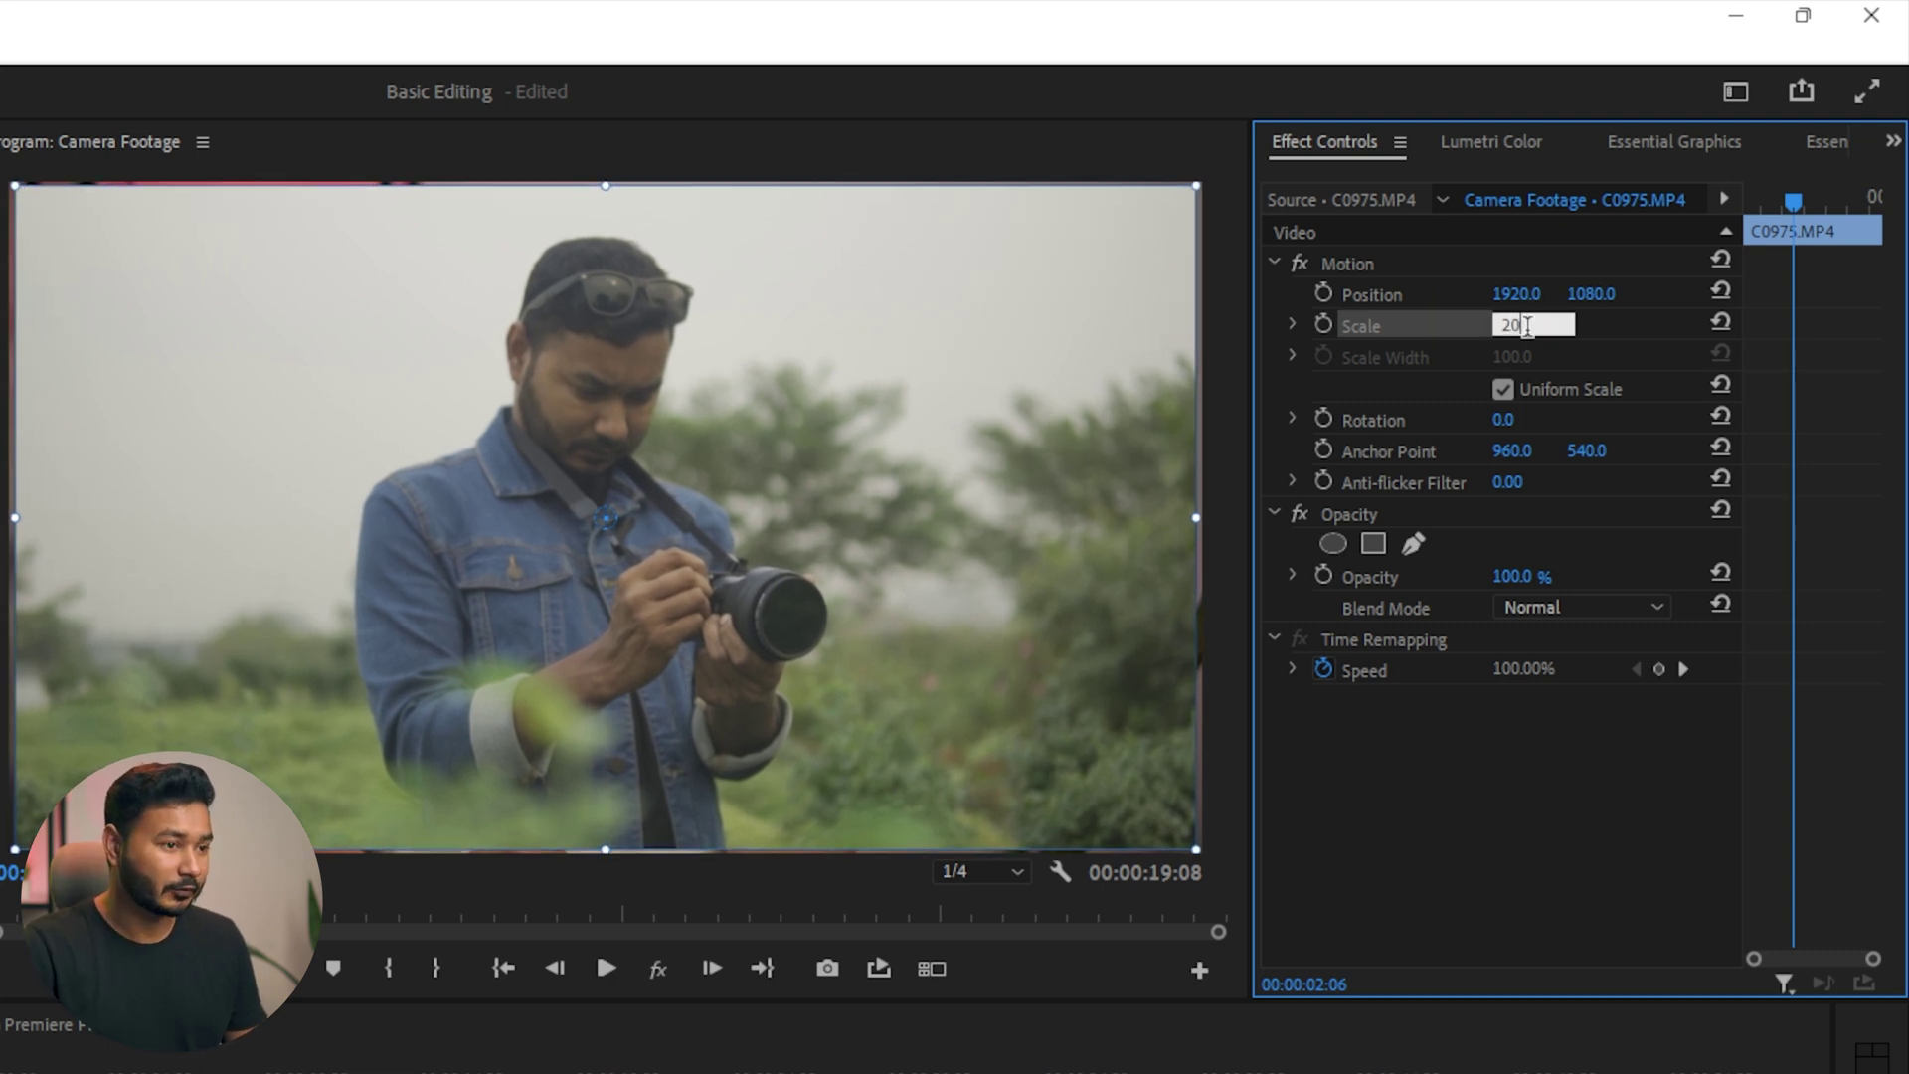
pyautogui.press('Return')
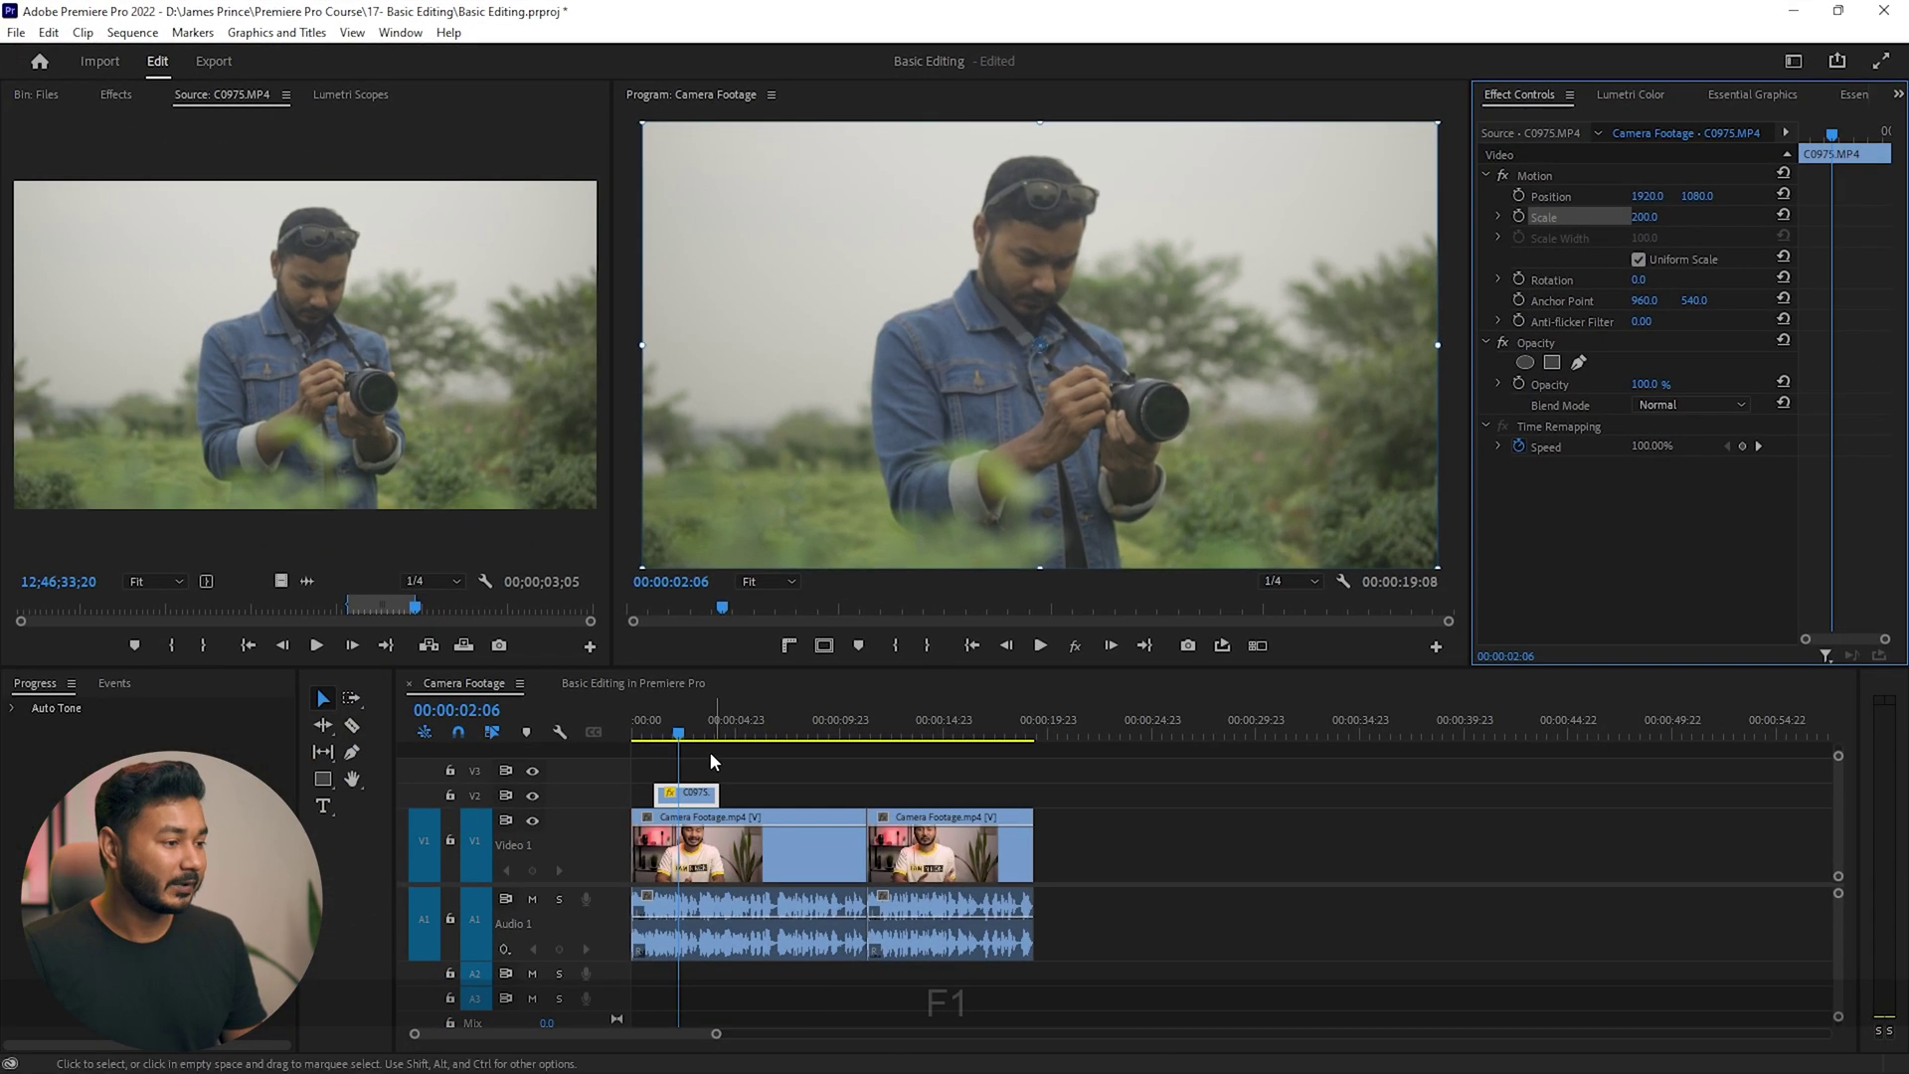
pyautogui.moveTo(678, 733); pyautogui.dragTo(604, 725)
pyautogui.press('space')
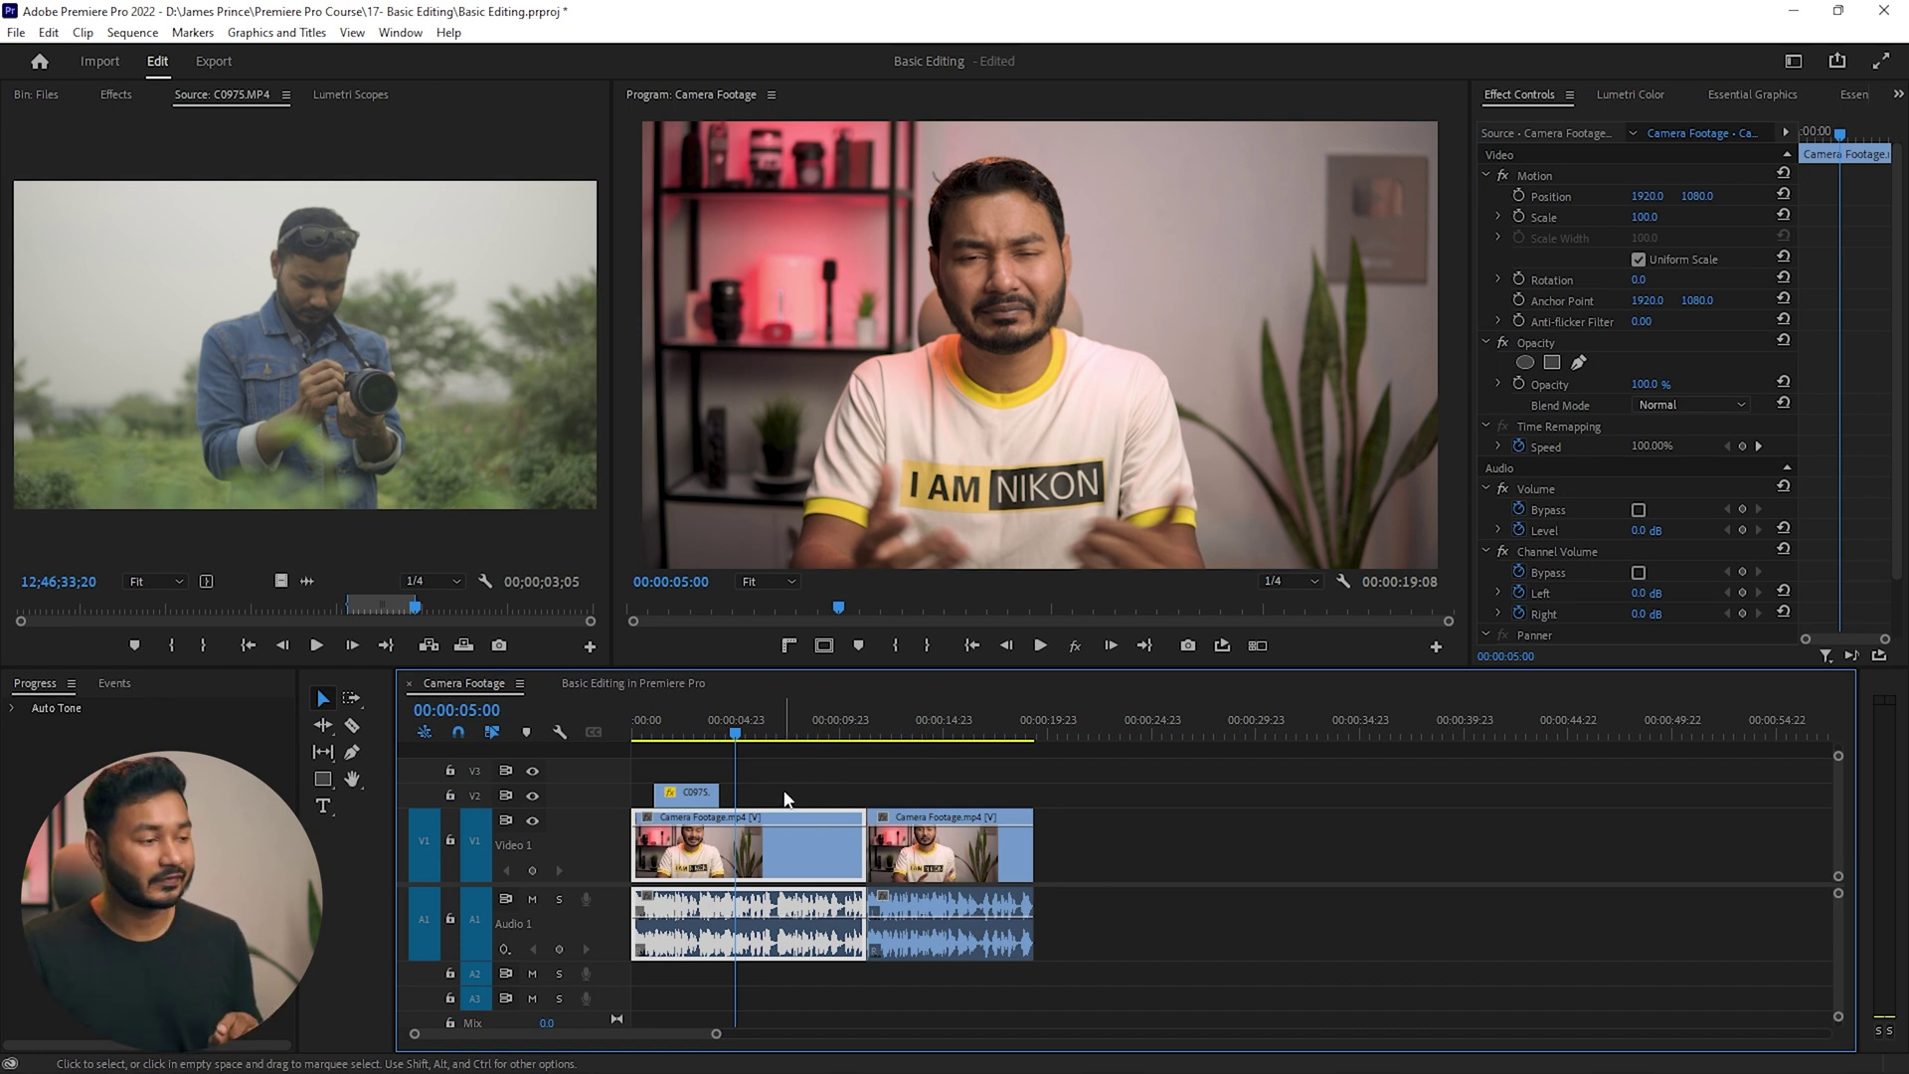
pyautogui.click(677, 735)
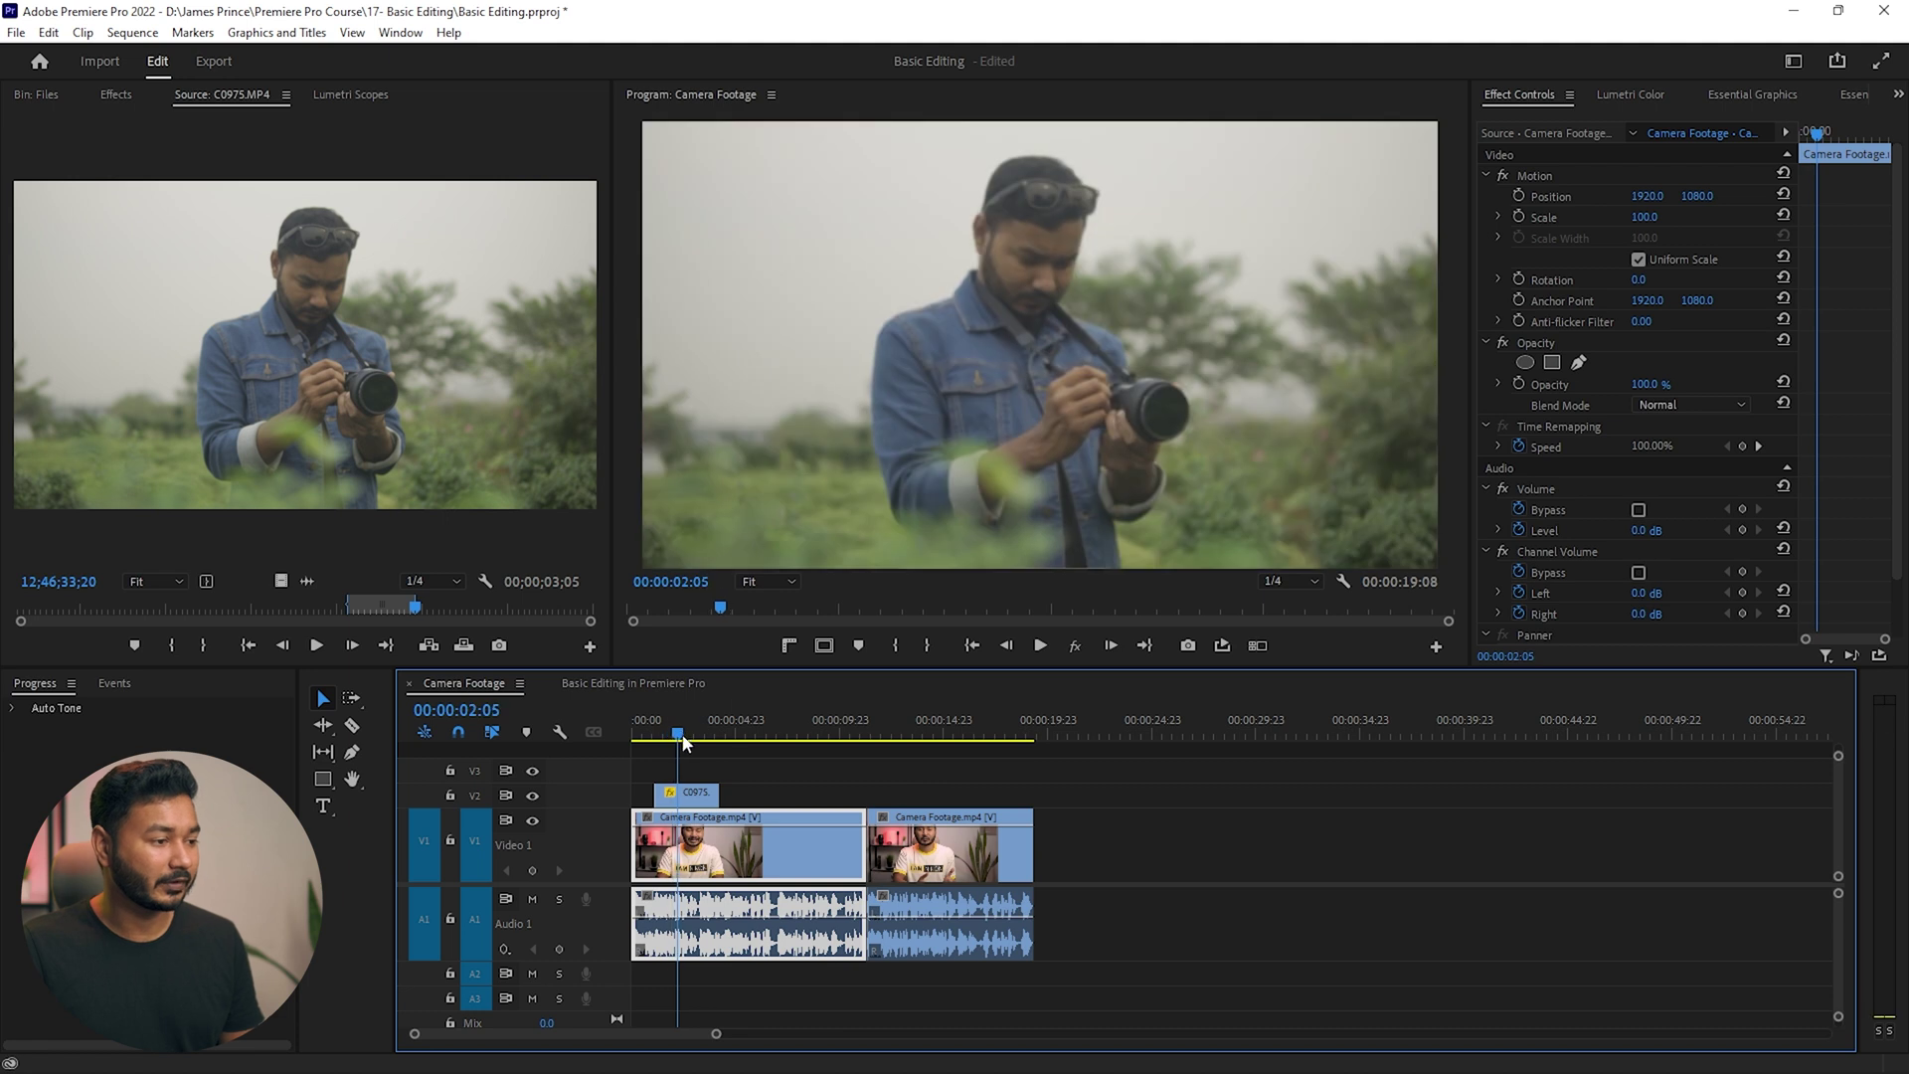
pyautogui.click(689, 795)
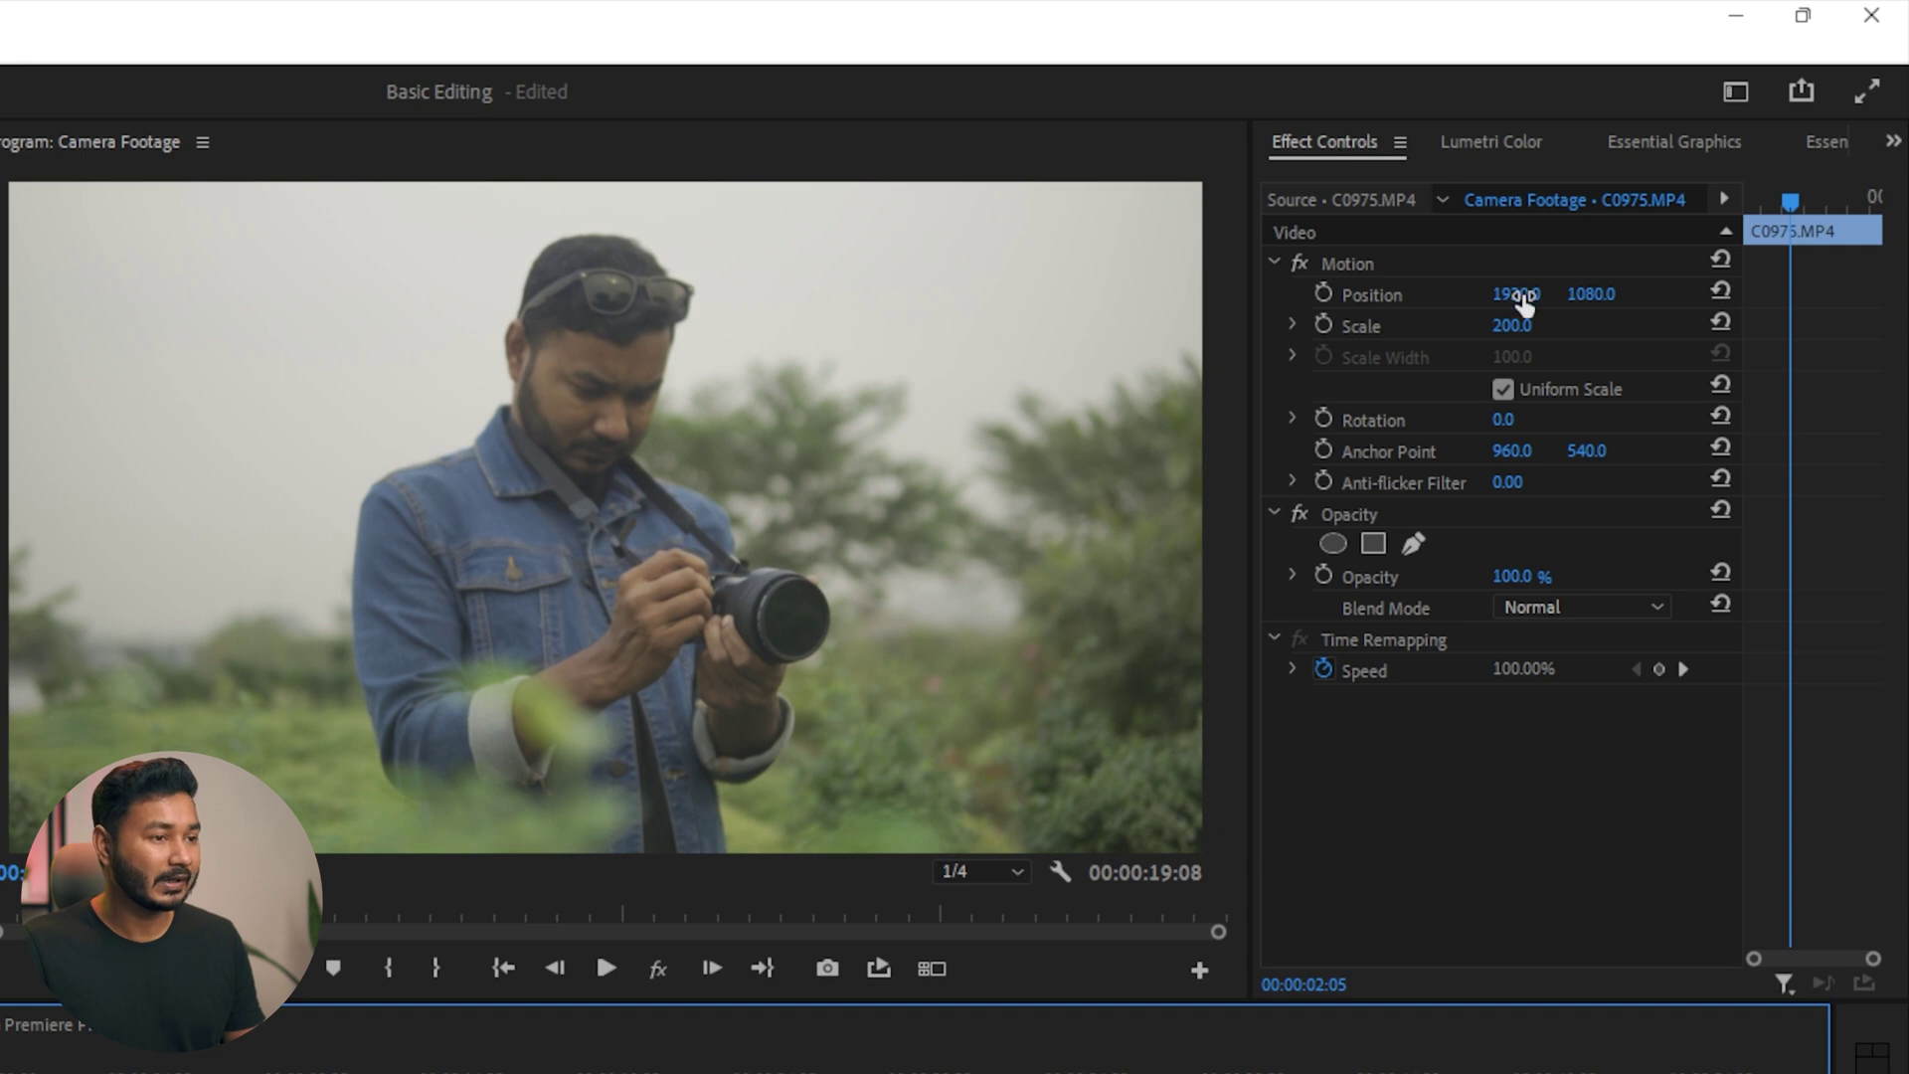
pyautogui.moveTo(1521, 298); pyautogui.dragTo(1093, 298)
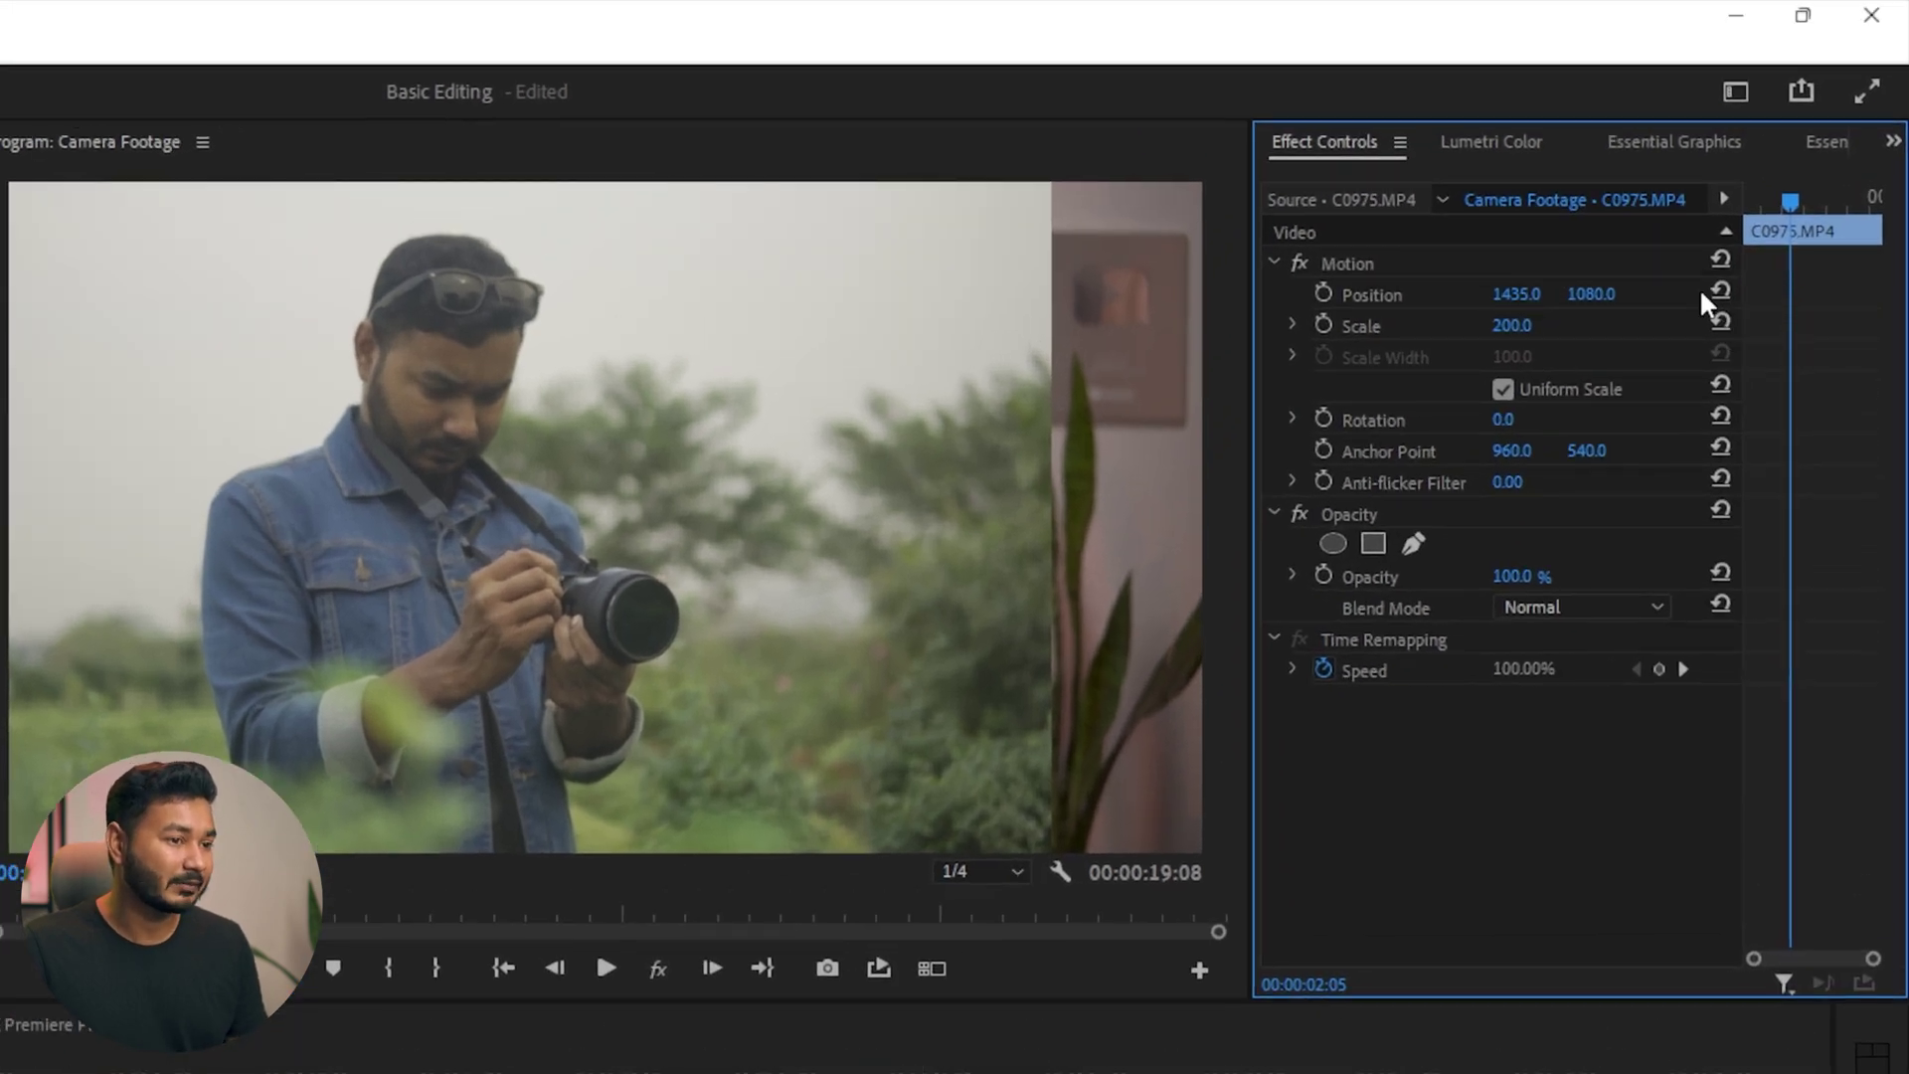
pyautogui.click(1715, 294)
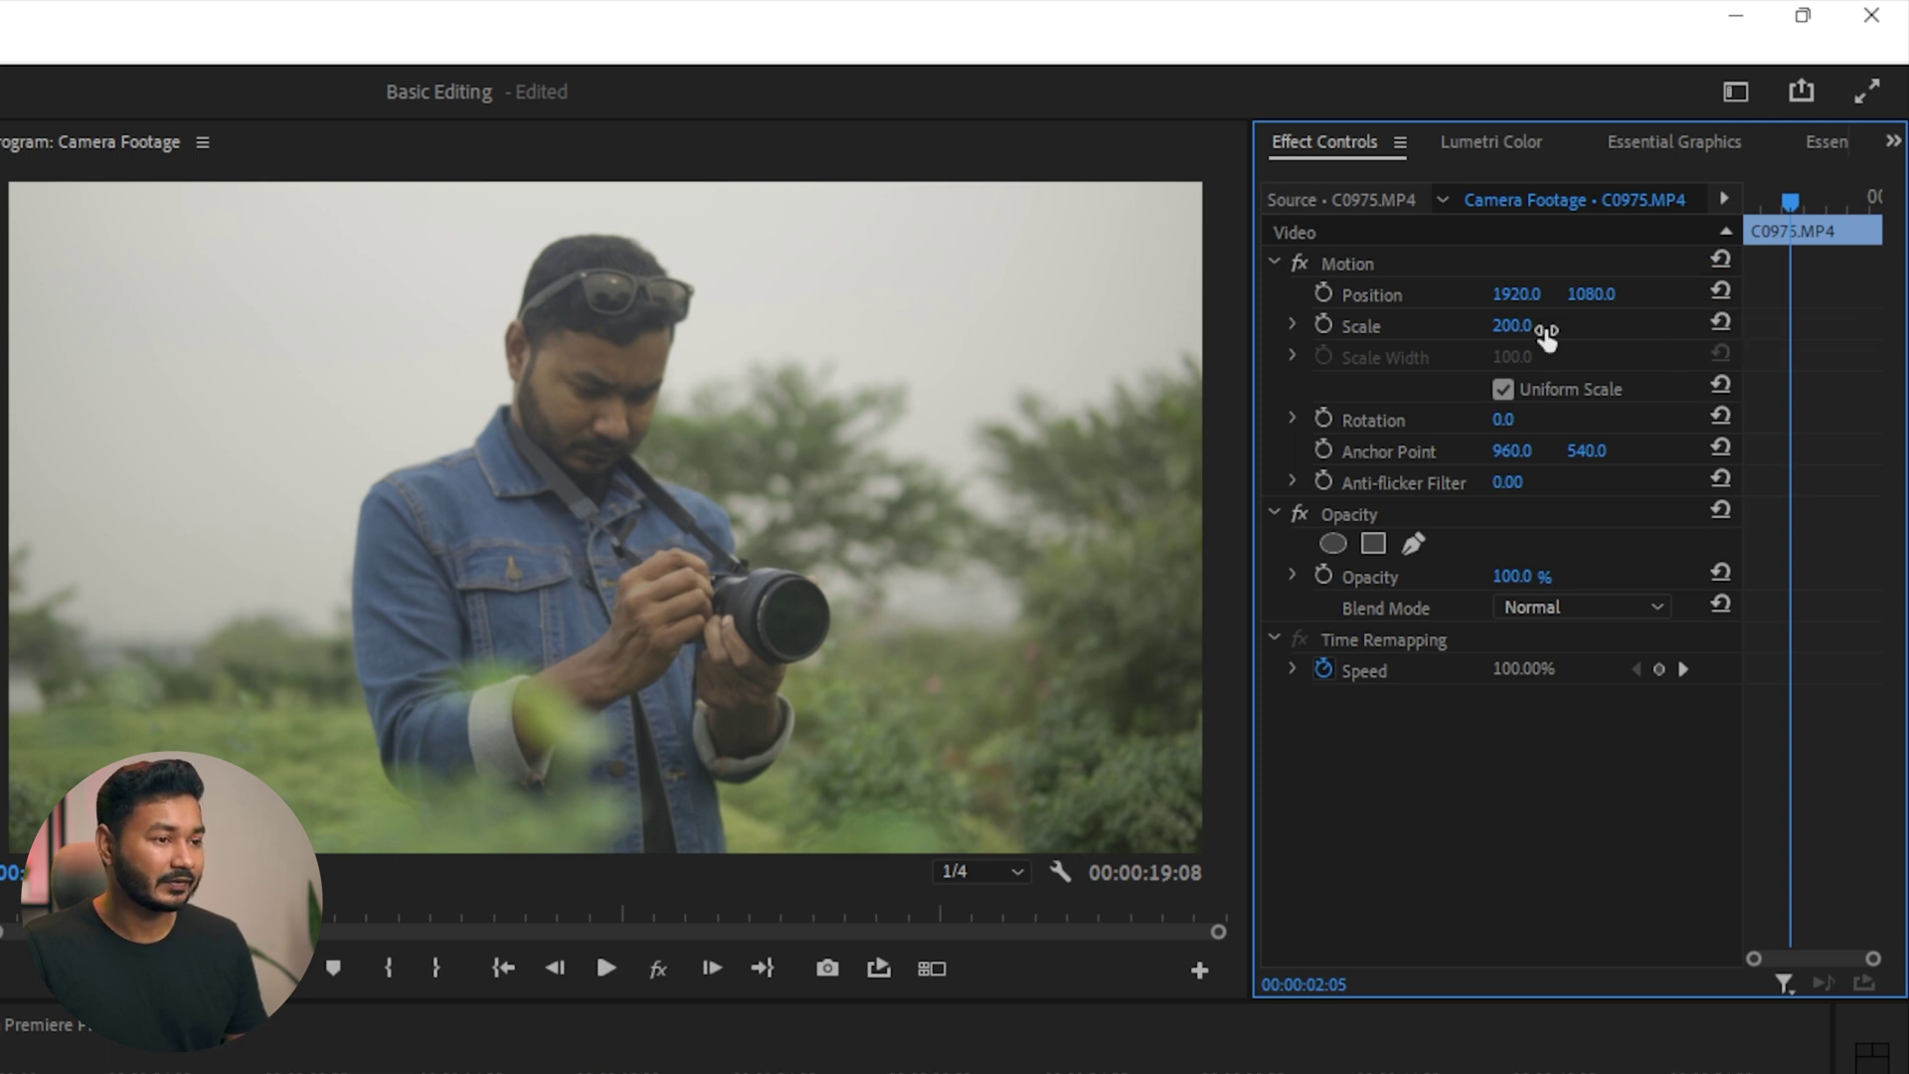
pyautogui.click(1718, 323)
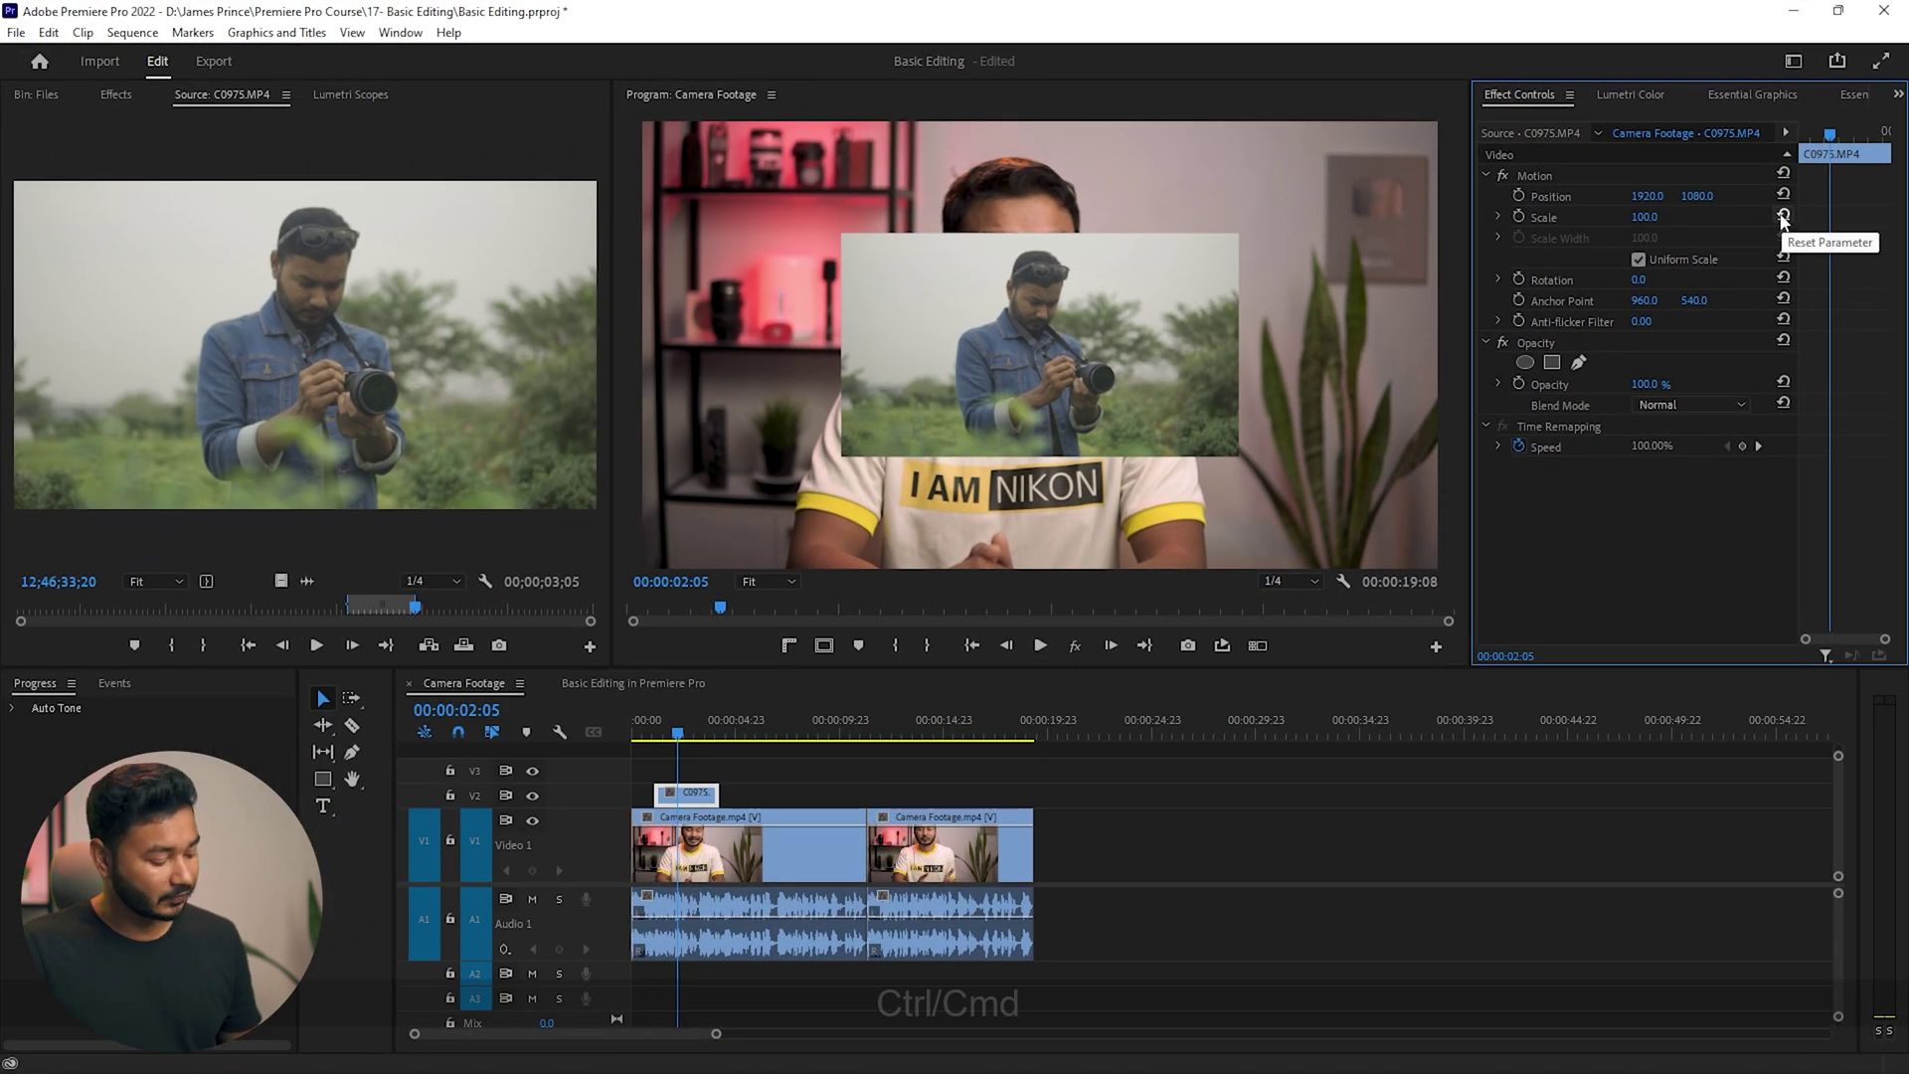
pyautogui.hotkey('ctrl', 'z')
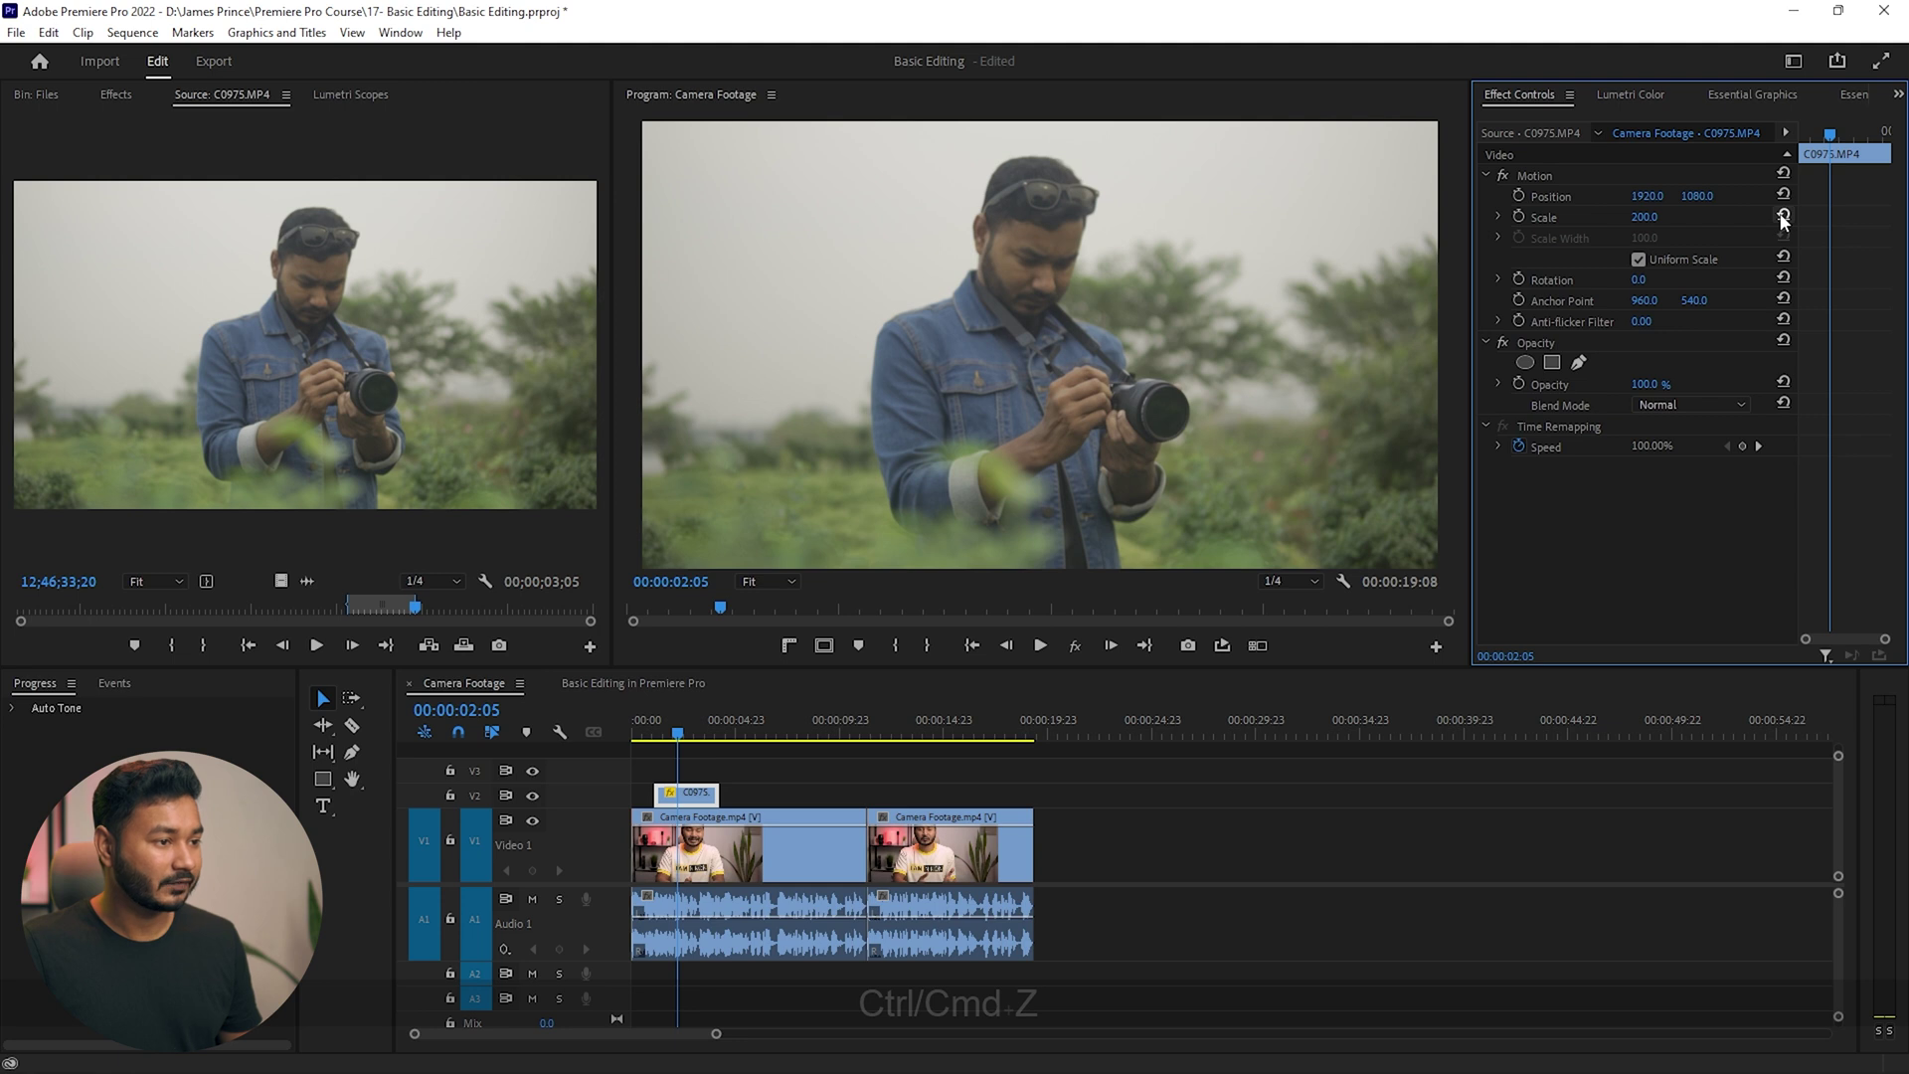